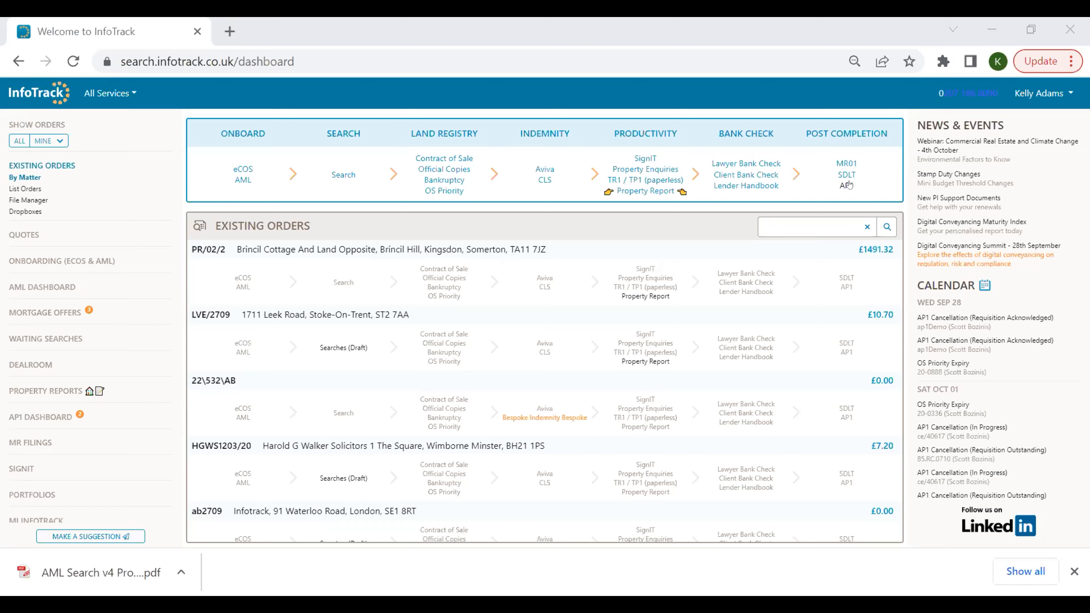
Open a new AP1 application form from the post-completion services and review its sections.
{"action": "left_click", "coordinate": [847, 185]}
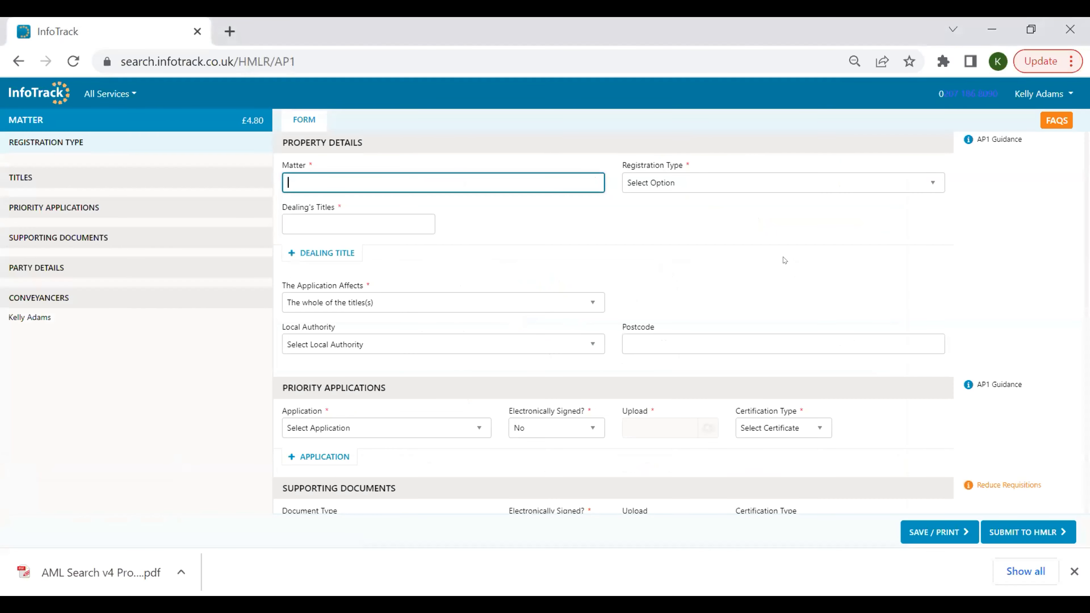
{"action": "scroll", "coordinate": [783, 258], "scroll_direction": "down", "scroll_amount": 5}
{"action": "scroll", "coordinate": [783, 258], "scroll_direction": "down", "scroll_amount": 10}
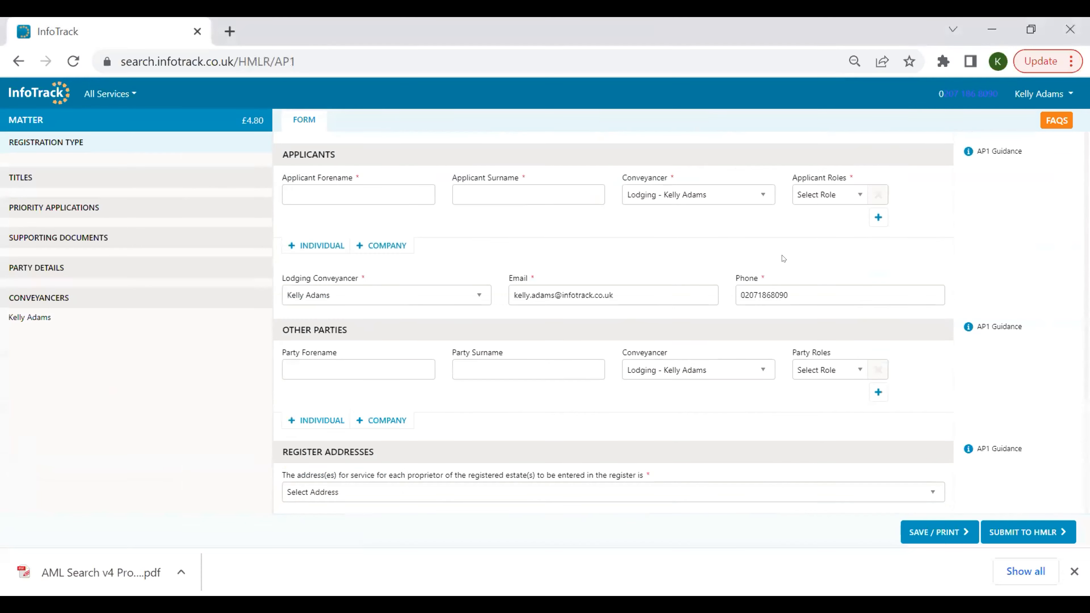
{"action": "scroll", "coordinate": [781, 257], "scroll_direction": "up", "scroll_amount": 15}
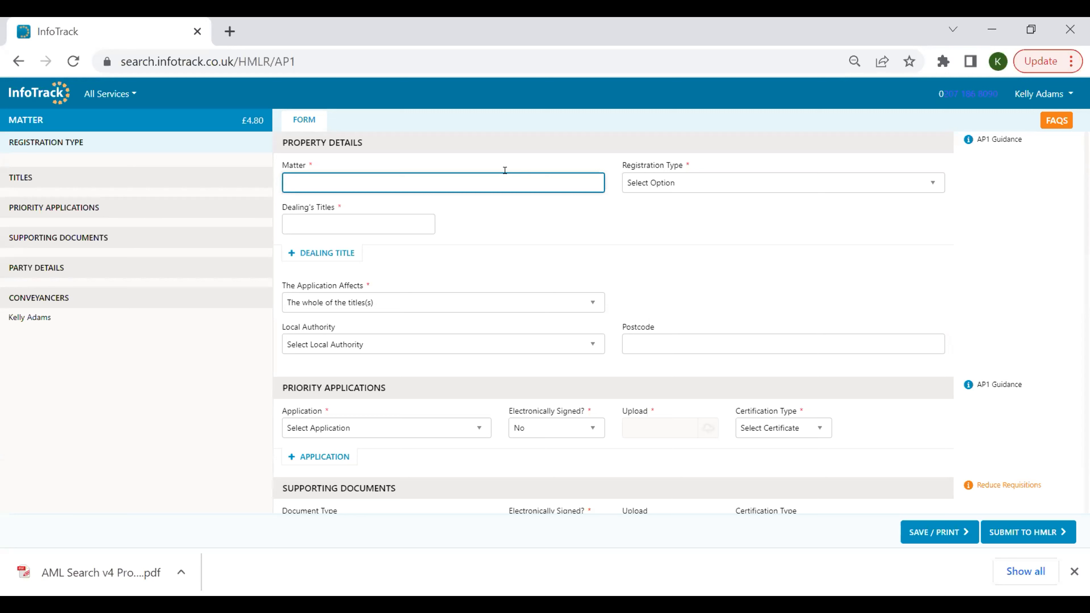
Link the form to matter KC22/10/22 by searching for kc22.
{"action": "type", "text": "kc22"}
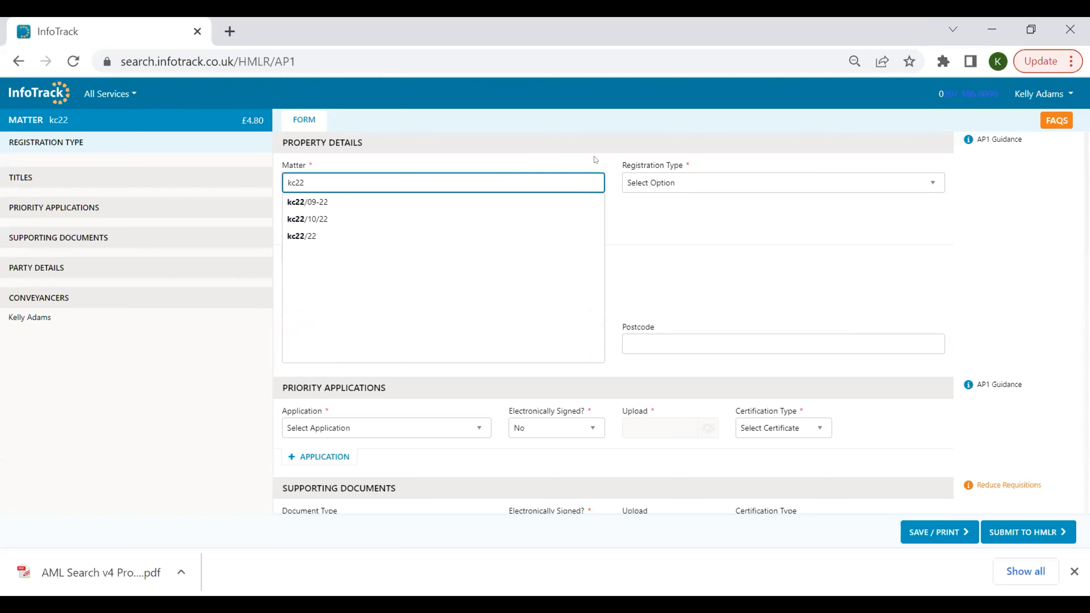
{"action": "left_click", "coordinate": [435, 225]}
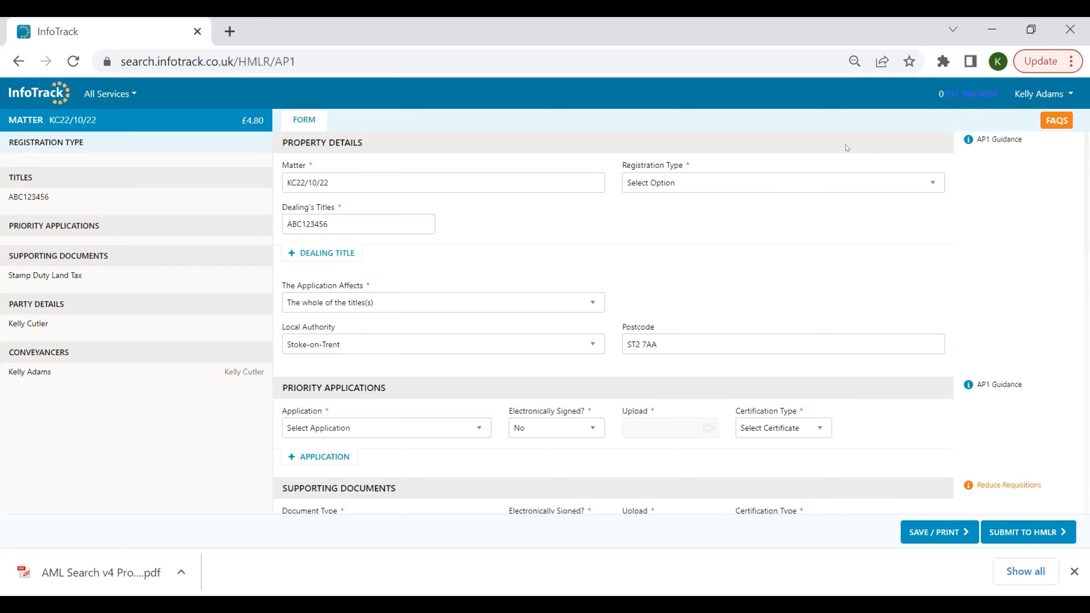
Set the registration type to Dealing (inc. Document Registration) and validate the dealing's title number.
{"action": "left_click", "coordinate": [832, 184]}
{"action": "left_click", "coordinate": [818, 203]}
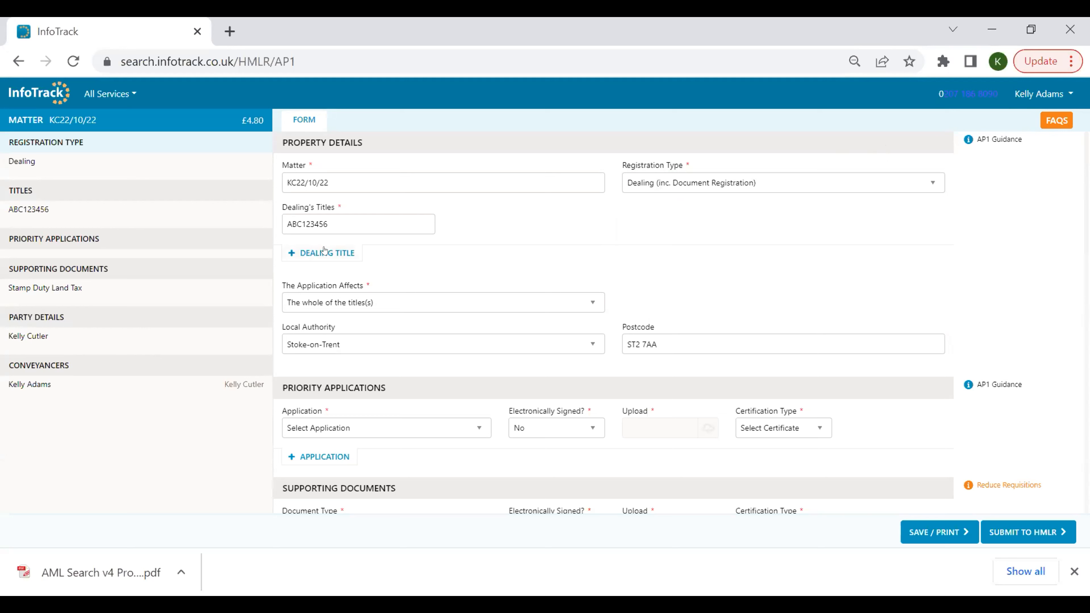
{"action": "left_click", "coordinate": [394, 219]}
{"action": "left_click", "coordinate": [461, 216]}
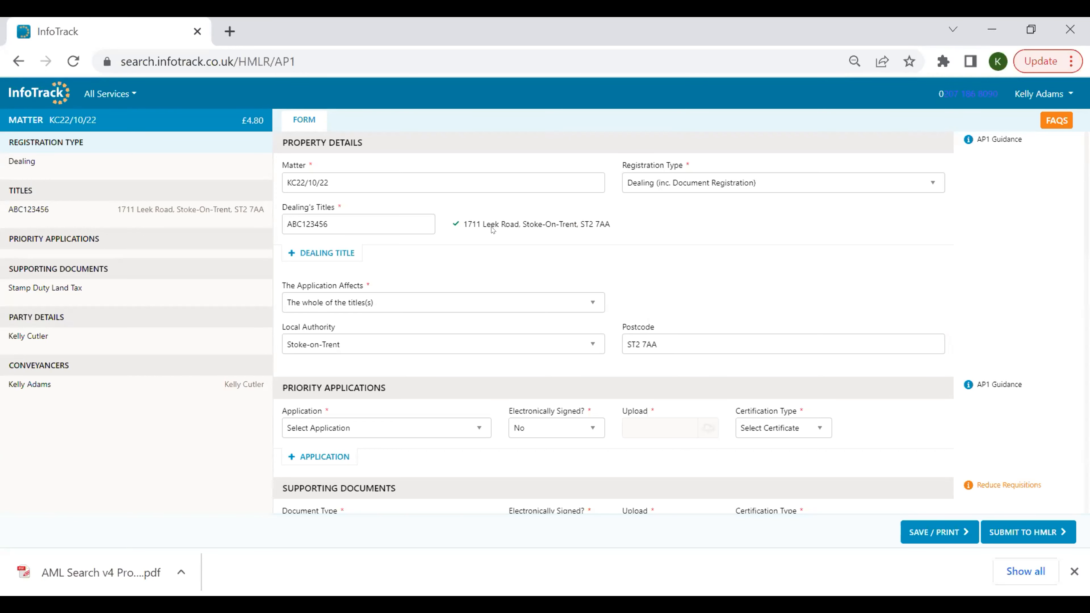
Add the Discharge, Transfer & Charge multiple-form set as the priority applications.
{"action": "scroll", "coordinate": [494, 231], "scroll_direction": "down", "scroll_amount": 2}
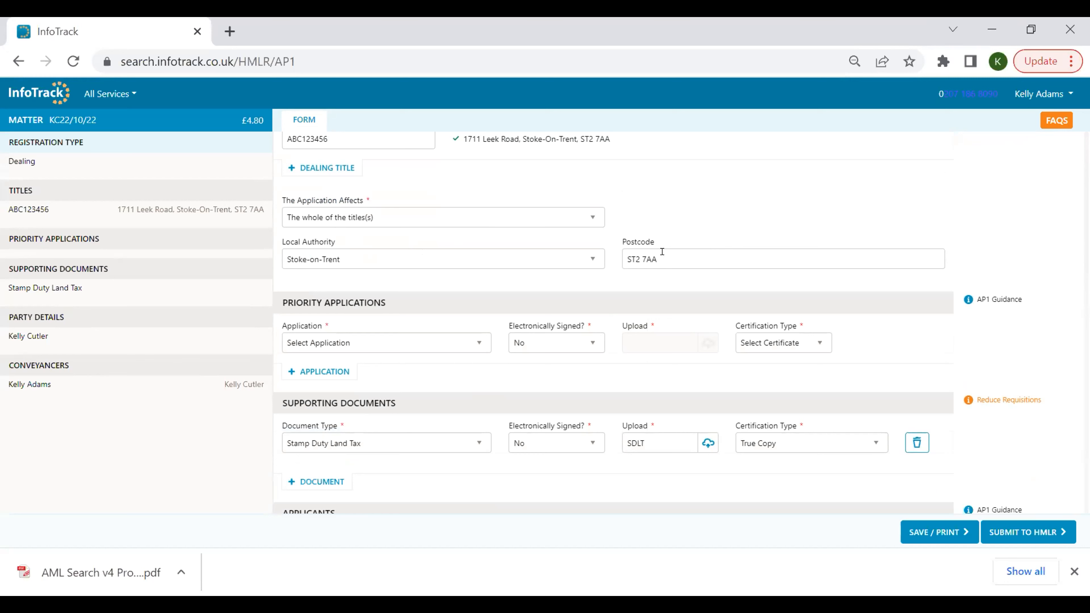
{"action": "left_click", "coordinate": [377, 341]}
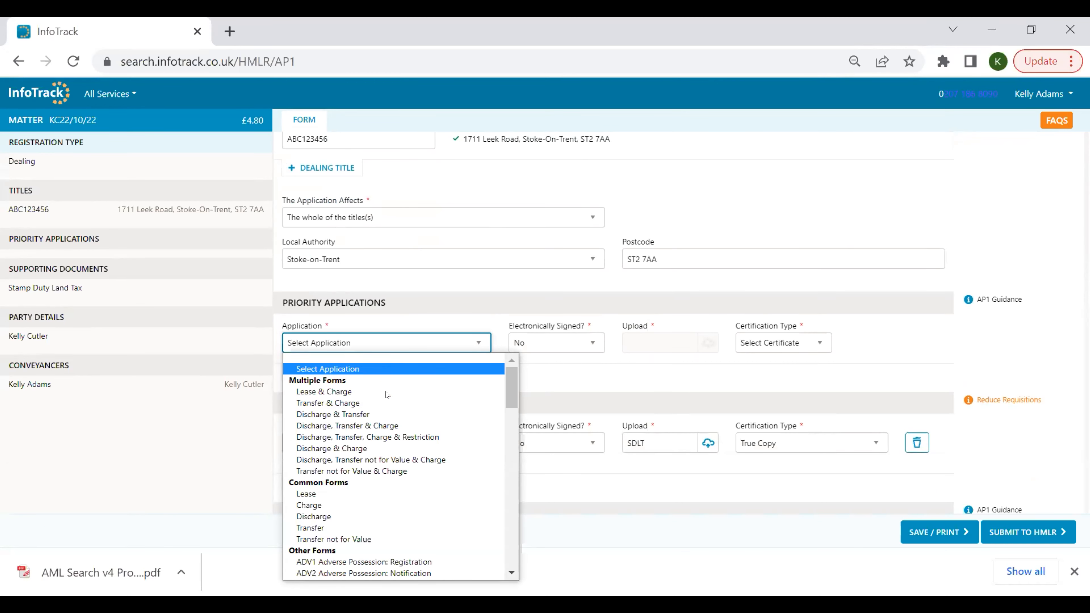
{"action": "scroll", "coordinate": [384, 392], "scroll_direction": "down", "scroll_amount": 20}
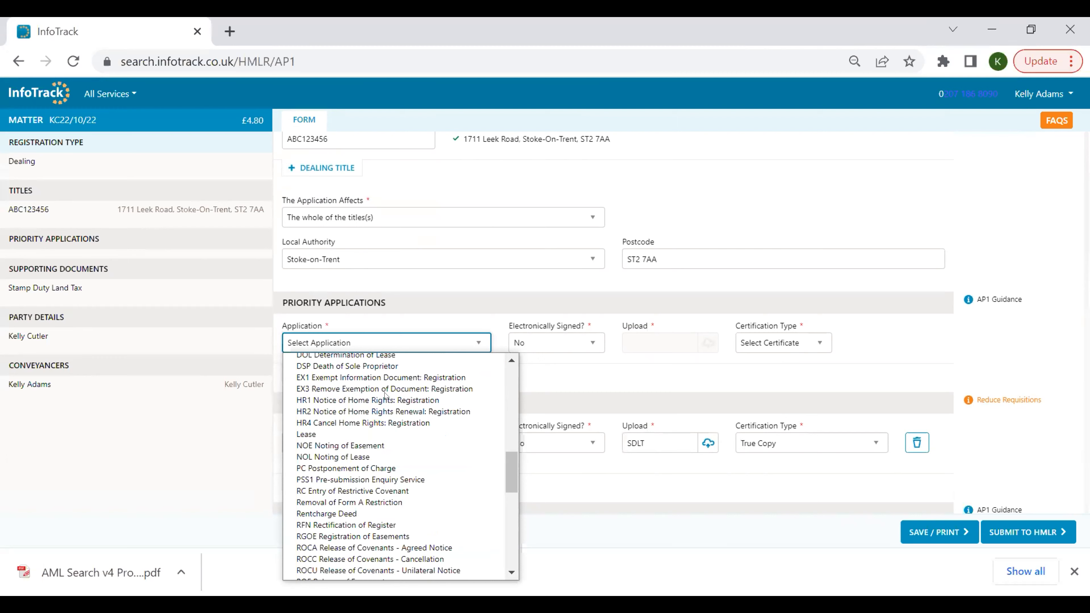
{"action": "scroll", "coordinate": [385, 395], "scroll_direction": "up", "scroll_amount": 20}
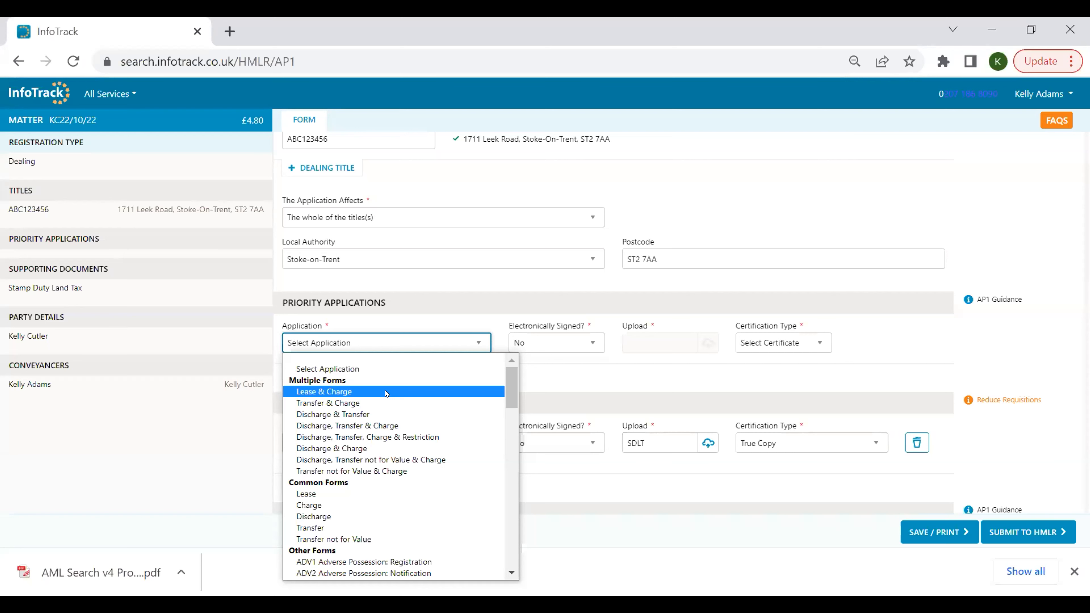
{"action": "left_click", "coordinate": [391, 425]}
{"action": "scroll", "coordinate": [481, 378], "scroll_direction": "down", "scroll_amount": 2}
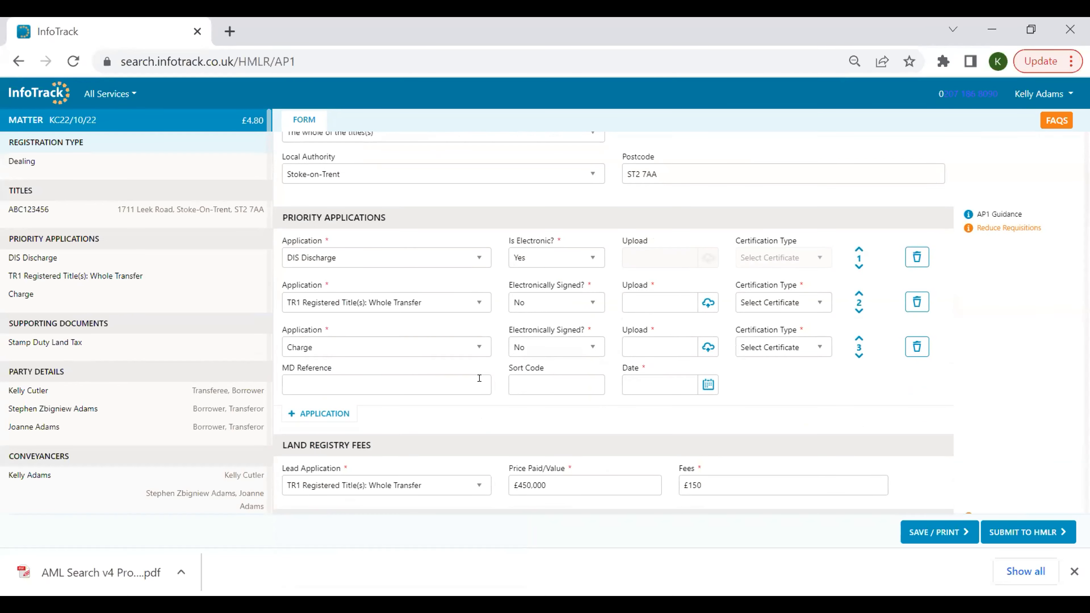
Check the Electronically Signed options for the TR1 transfer application.
{"action": "left_click", "coordinate": [593, 303]}
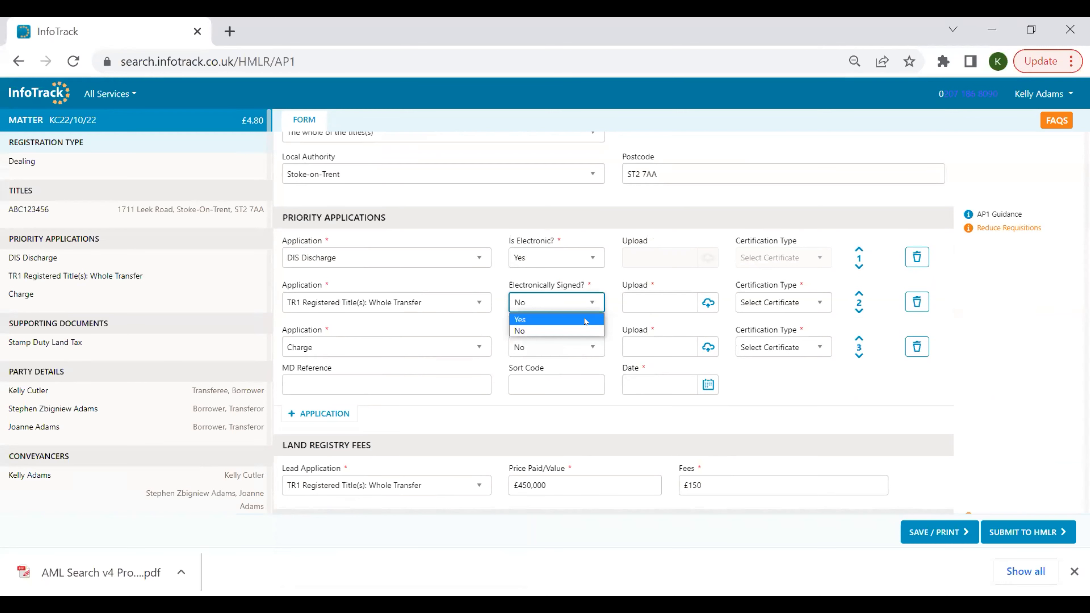
{"action": "left_click", "coordinate": [649, 304]}
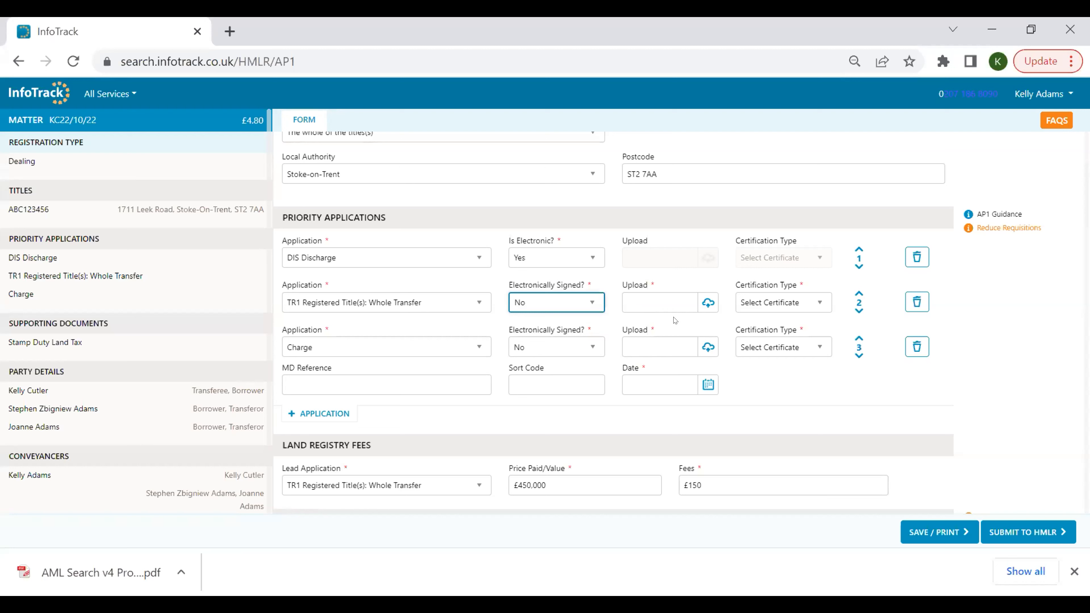
{"action": "left_click", "coordinate": [851, 334]}
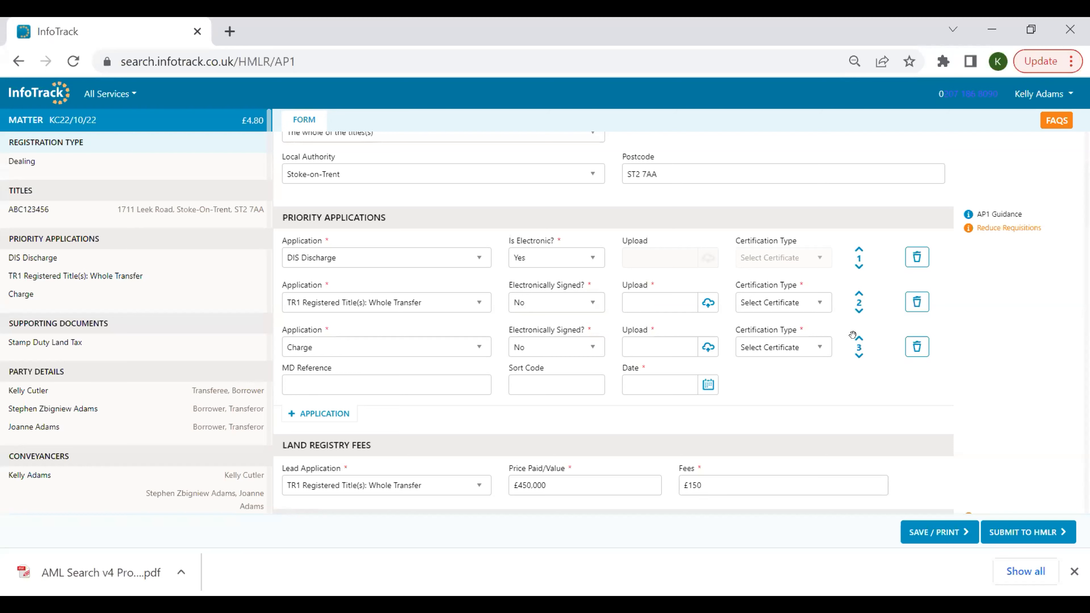
Review the supporting document type options and the Reduce Requisitions guidance.
{"action": "scroll", "coordinate": [852, 334], "scroll_direction": "down", "scroll_amount": 4}
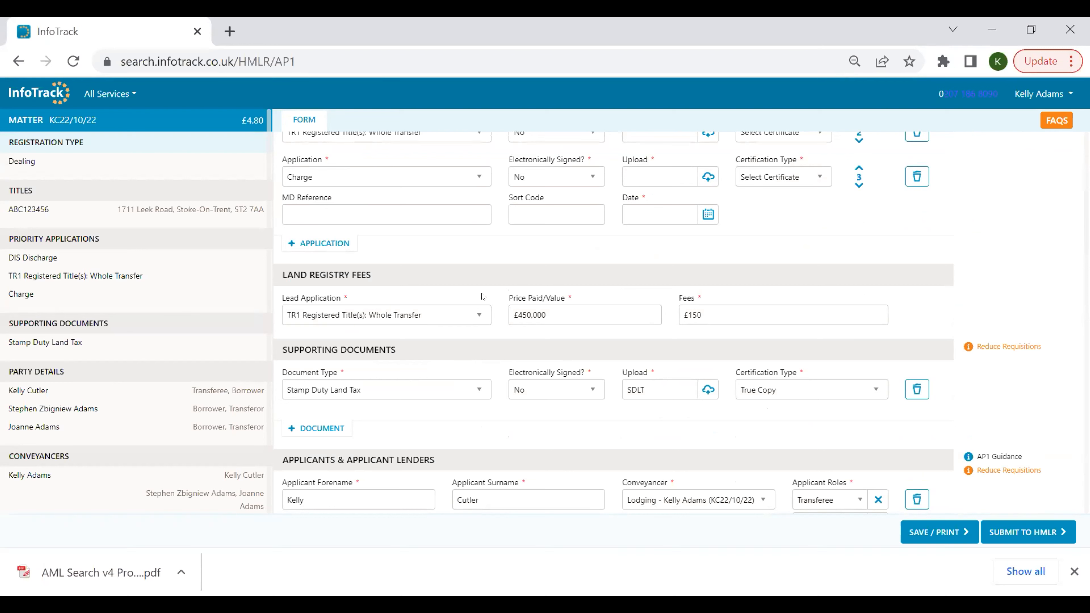
{"action": "scroll", "coordinate": [492, 285], "scroll_direction": "down", "scroll_amount": 2}
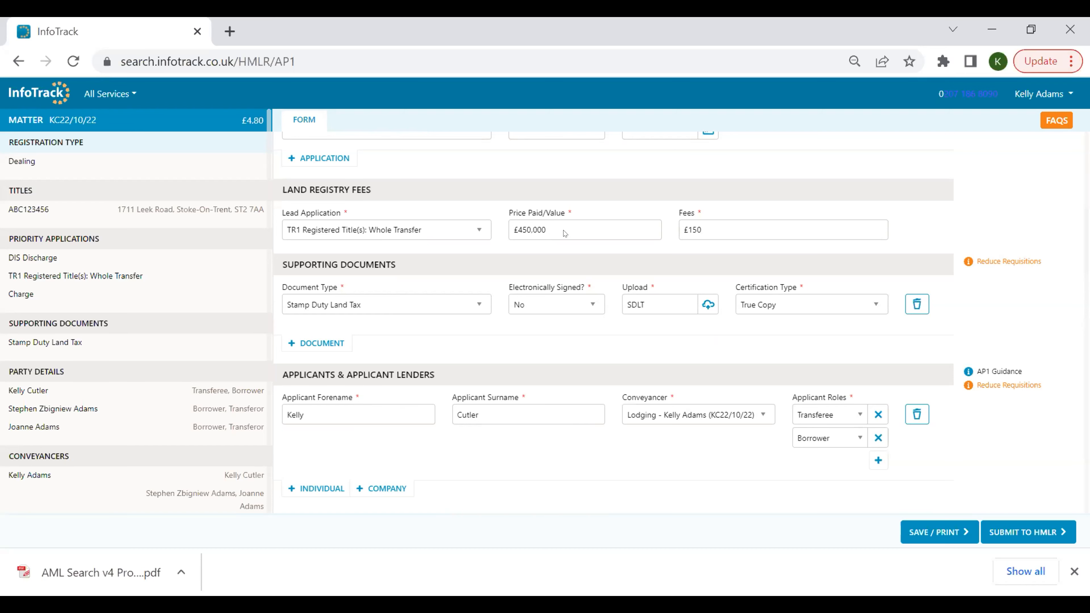
{"action": "scroll", "coordinate": [562, 232], "scroll_direction": "down", "scroll_amount": 2}
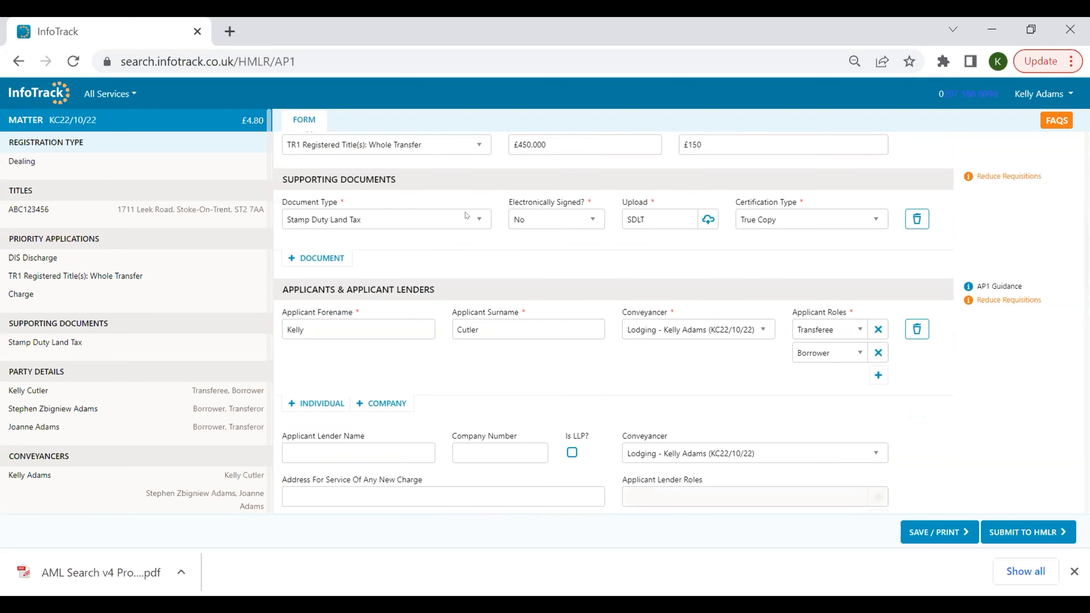
{"action": "left_click", "coordinate": [438, 223]}
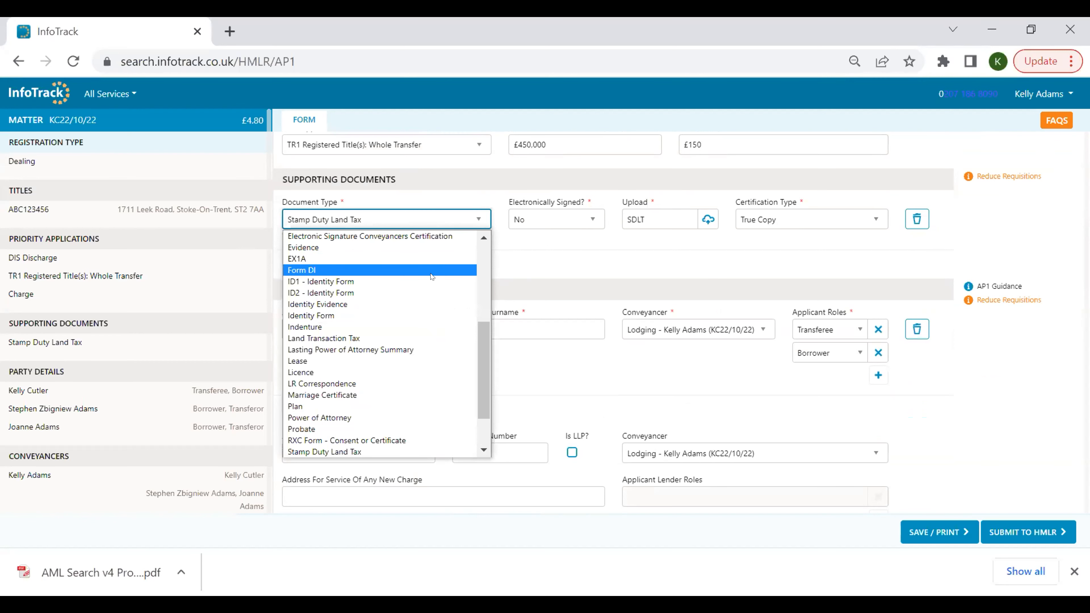
{"action": "scroll", "coordinate": [430, 275], "scroll_direction": "down", "scroll_amount": 2}
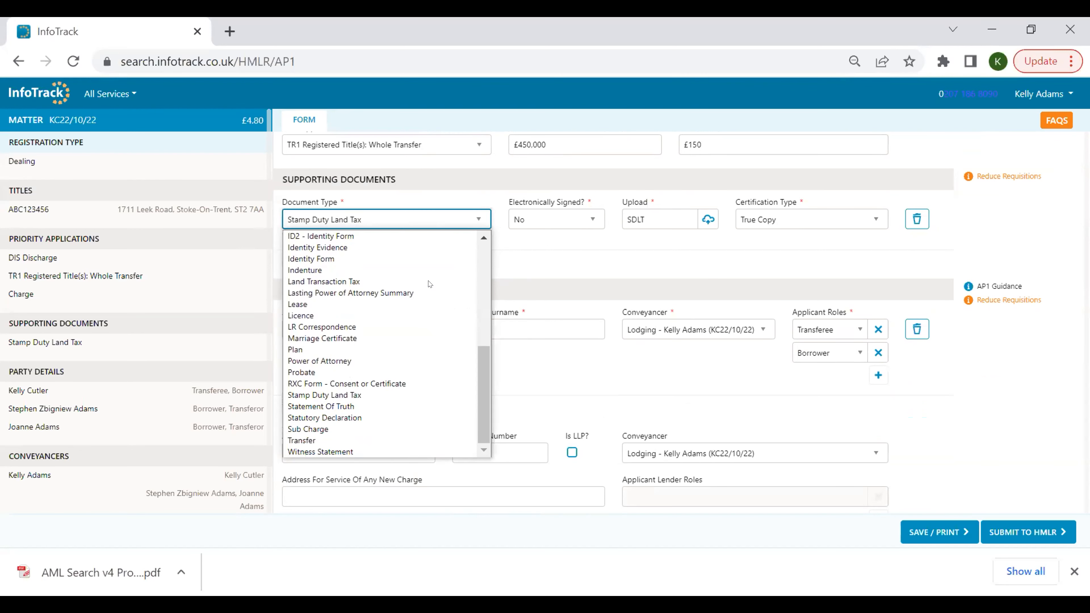
{"action": "scroll", "coordinate": [429, 283], "scroll_direction": "up", "scroll_amount": 5}
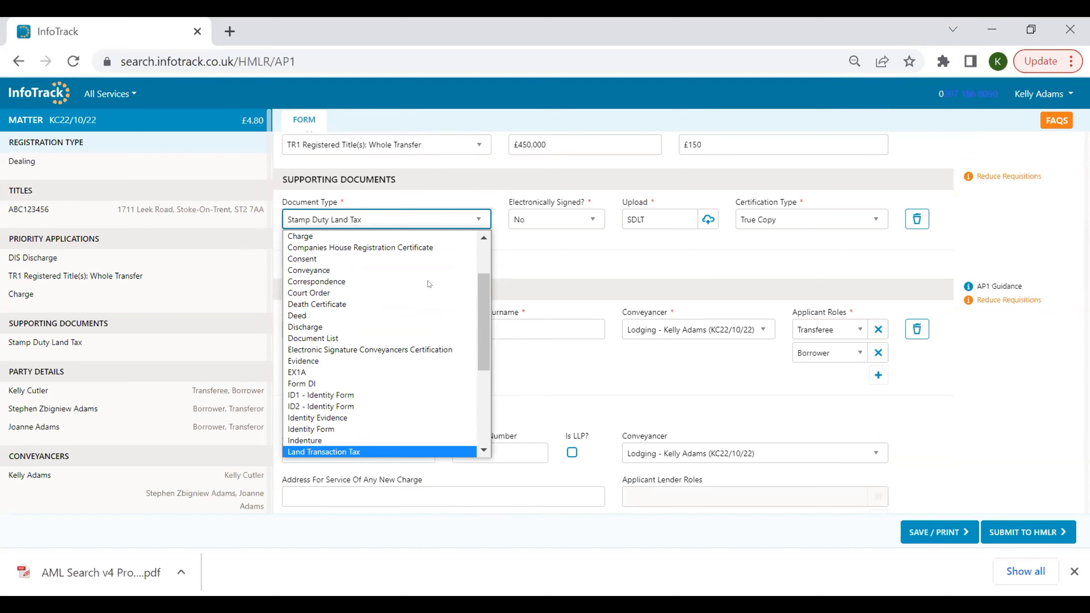
{"action": "left_click", "coordinate": [556, 251]}
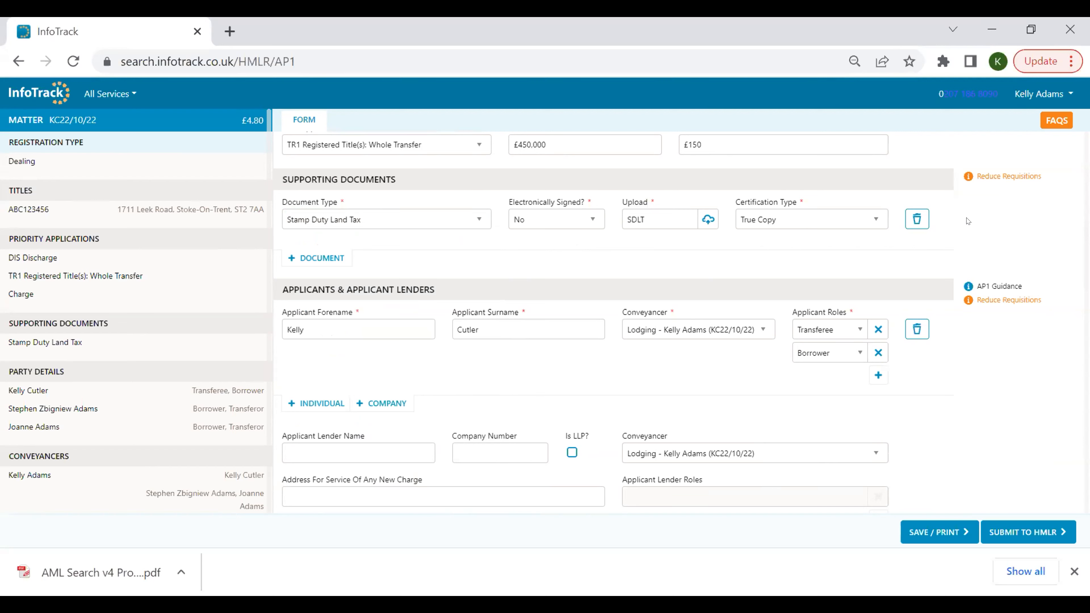
{"action": "mouse_move", "coordinate": [995, 179]}
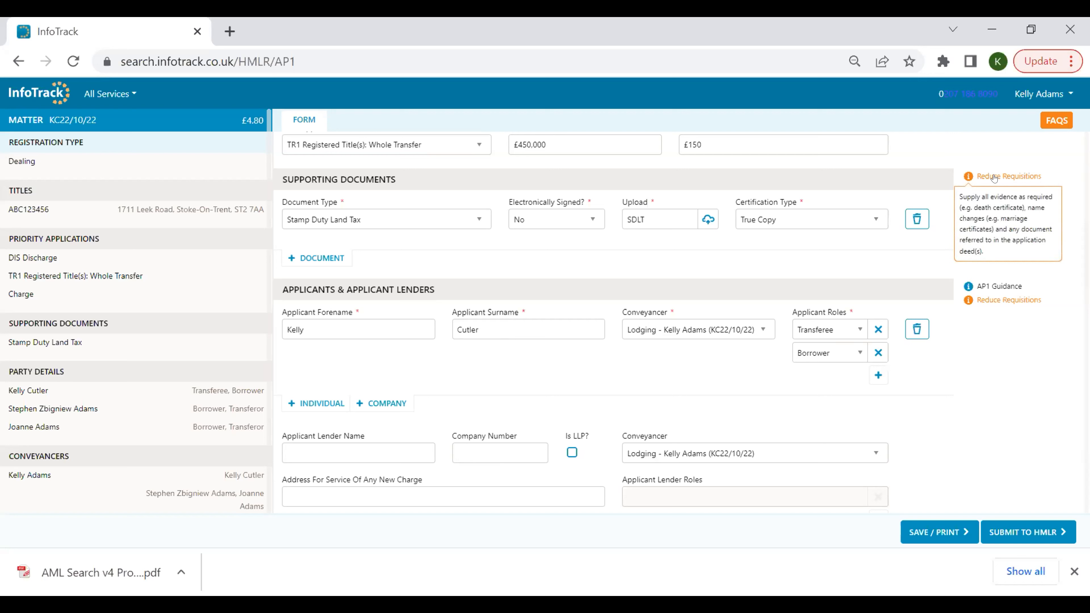
{"action": "mouse_move", "coordinate": [996, 288]}
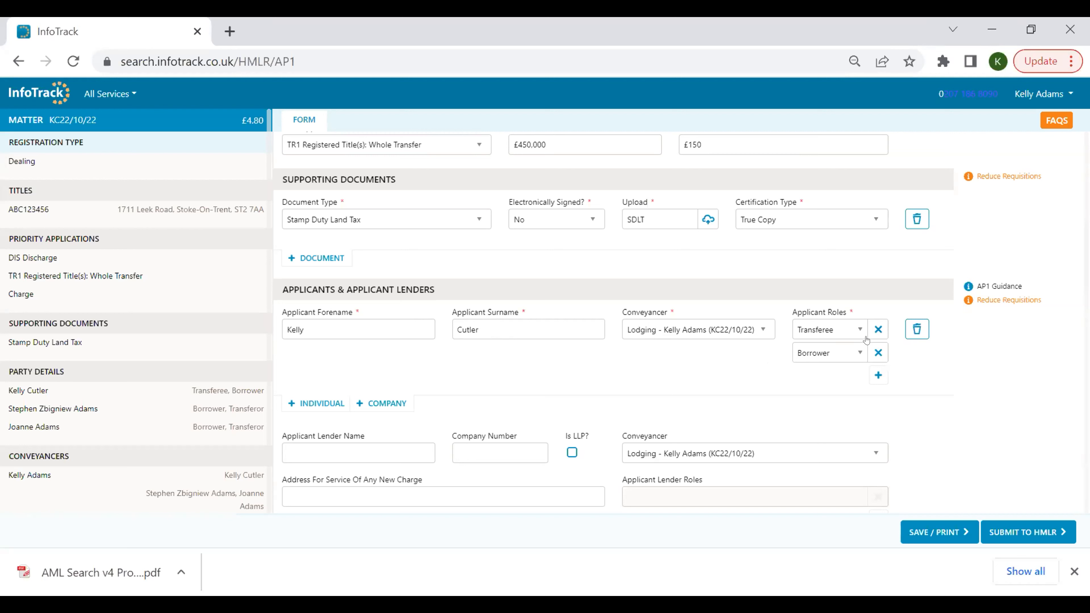
Add Halifax plc as the applicant lender by searching for hal.
{"action": "scroll", "coordinate": [700, 351], "scroll_direction": "down", "scroll_amount": 2}
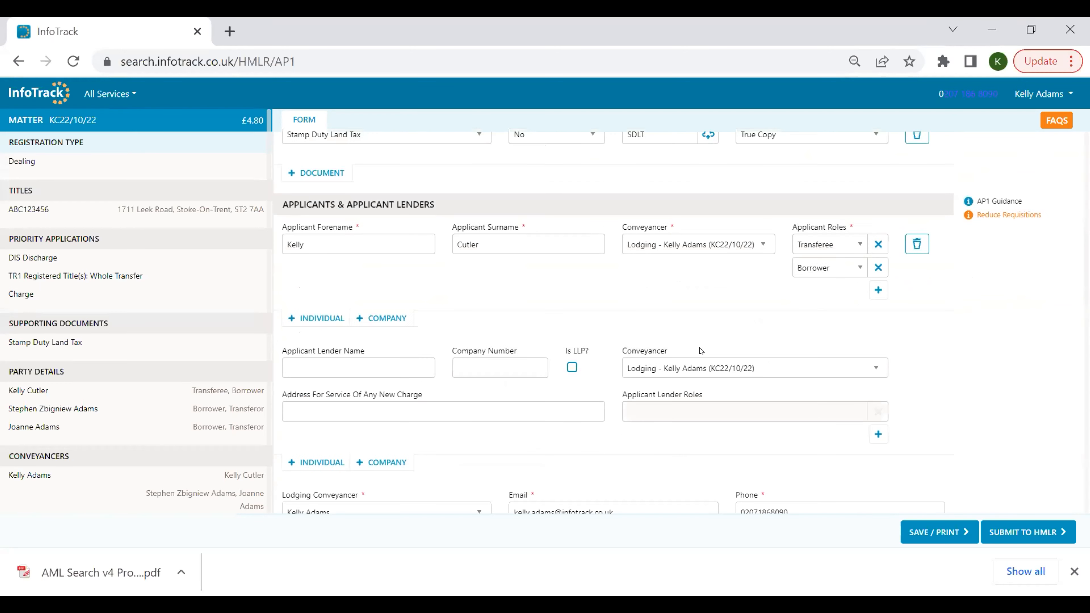
{"action": "left_click", "coordinate": [397, 359]}
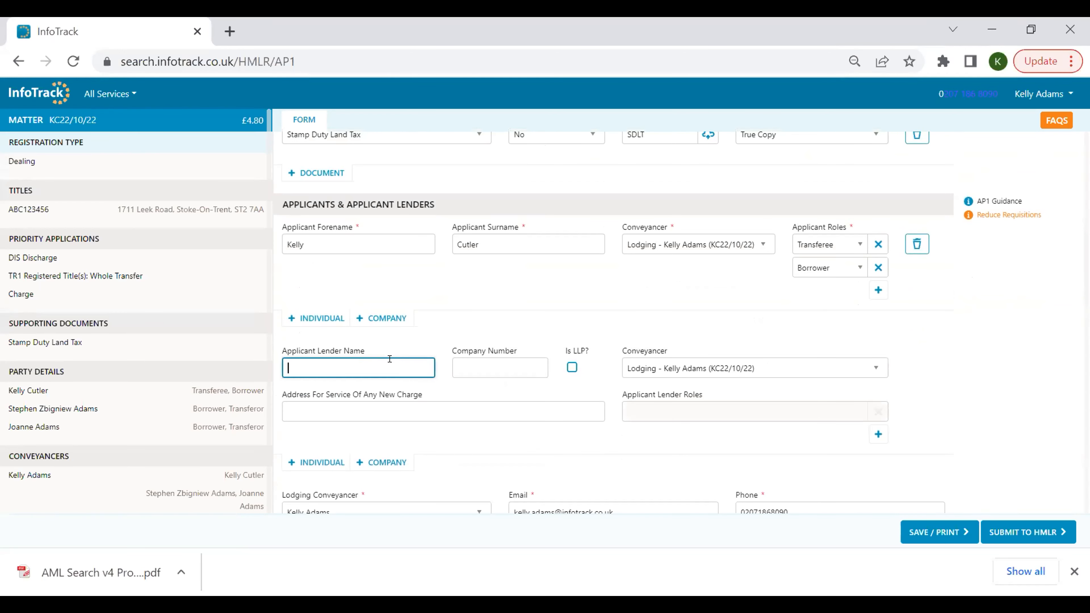
{"action": "type", "text": "hal,iuf"}
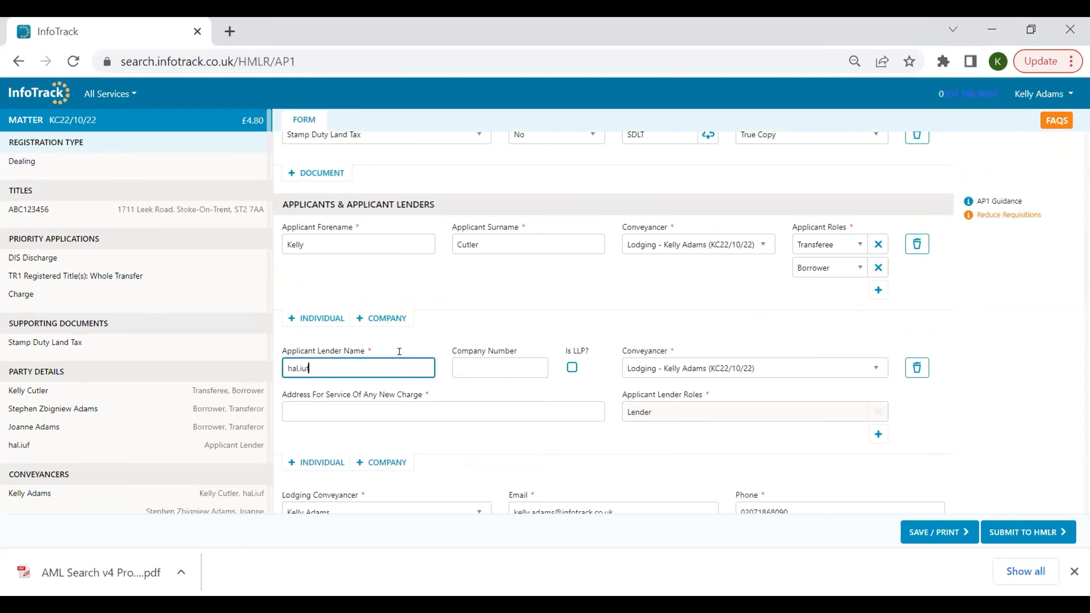
{"action": "key", "text": "BackSpace"}
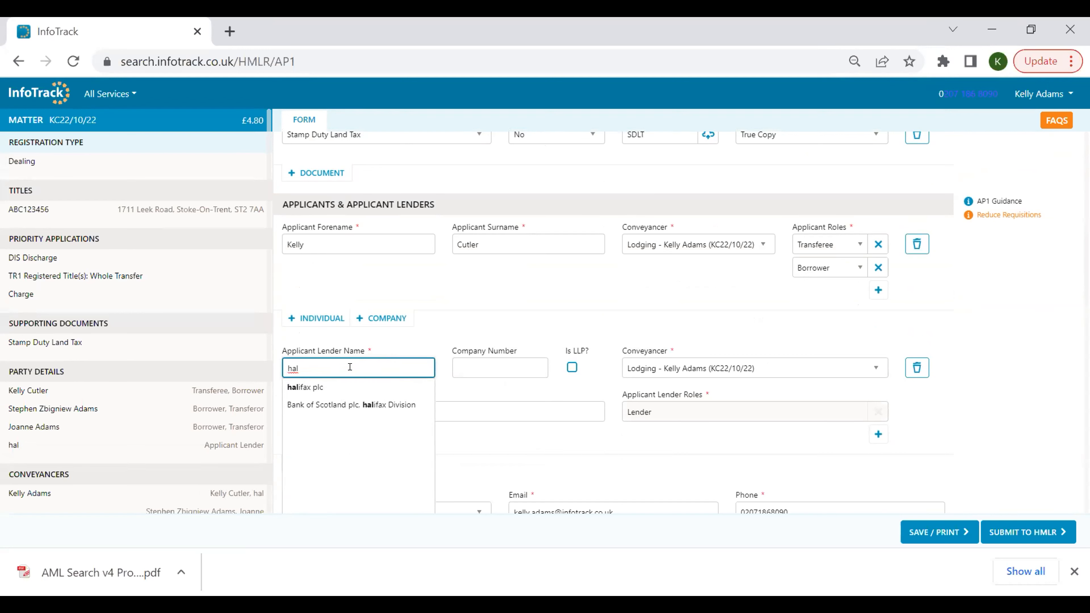
{"action": "left_click", "coordinate": [349, 387]}
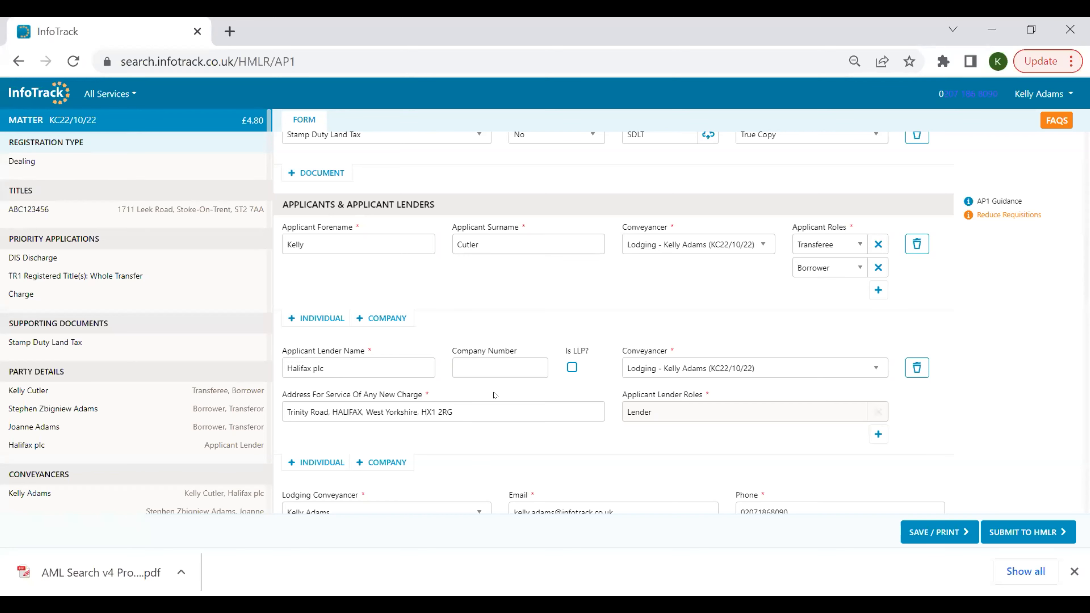
Select the account holder as the lodging conveyancer.
{"action": "scroll", "coordinate": [495, 395], "scroll_direction": "down", "scroll_amount": 4}
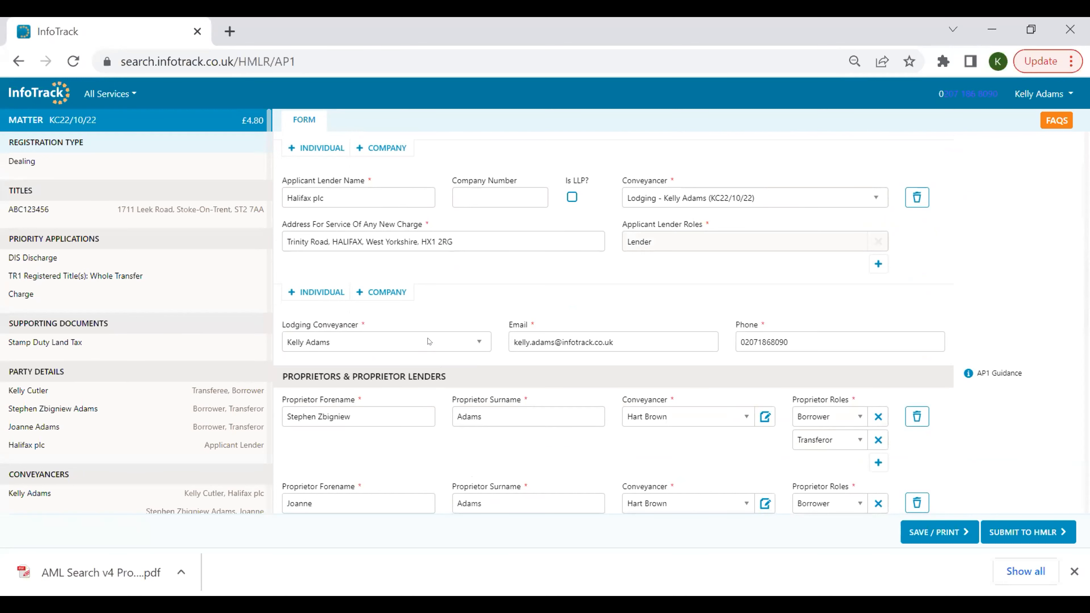
{"action": "left_click", "coordinate": [473, 348]}
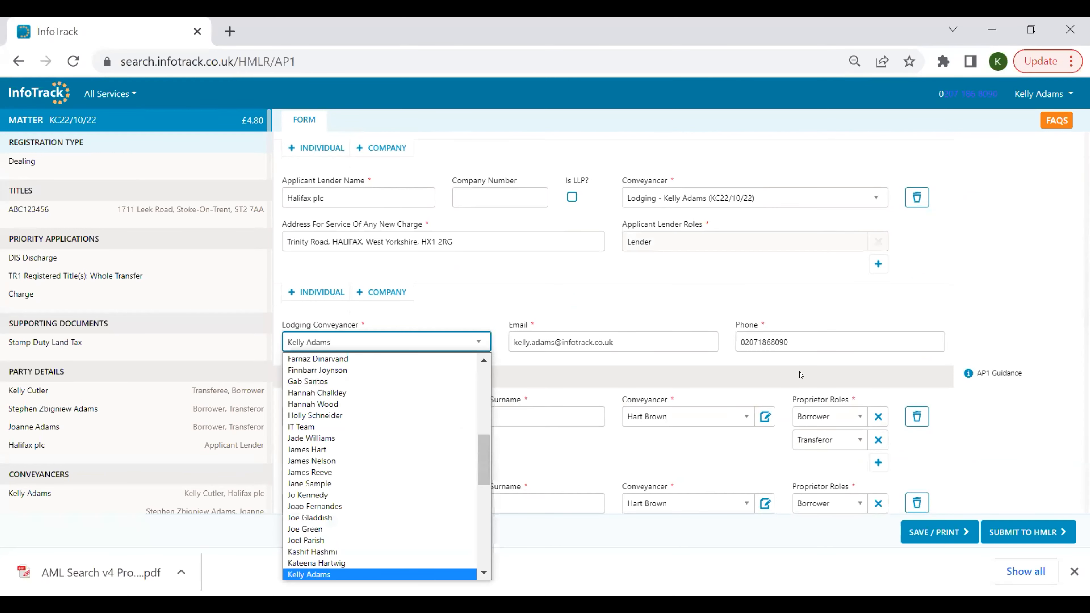
{"action": "left_click", "coordinate": [473, 345]}
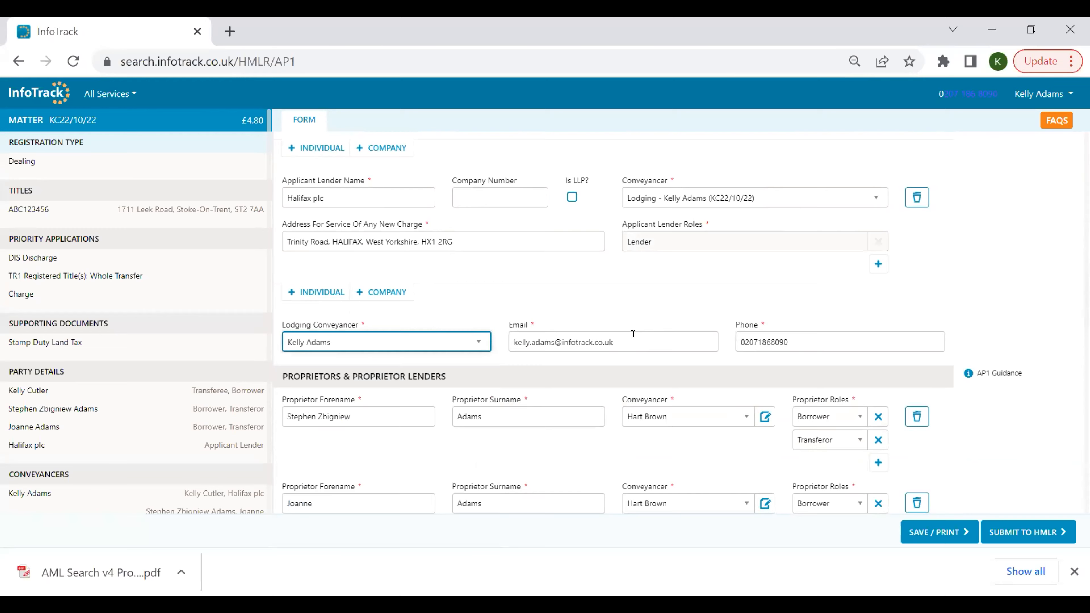
Review the proprietors, other parties and associated application sections of the form.
{"action": "scroll", "coordinate": [634, 338], "scroll_direction": "down", "scroll_amount": 3}
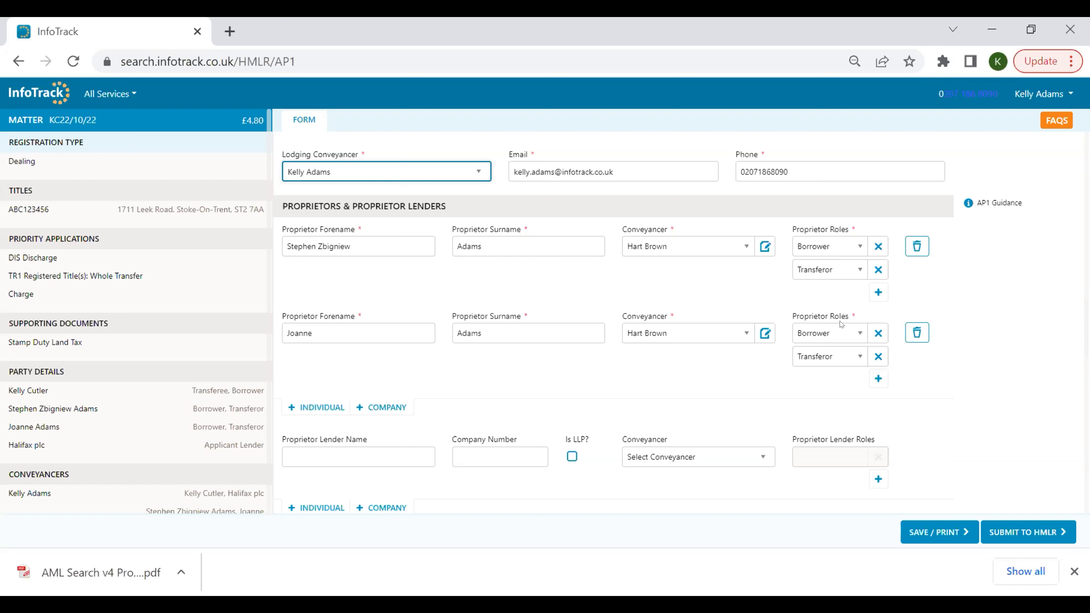
{"action": "scroll", "coordinate": [685, 312], "scroll_direction": "down", "scroll_amount": 5}
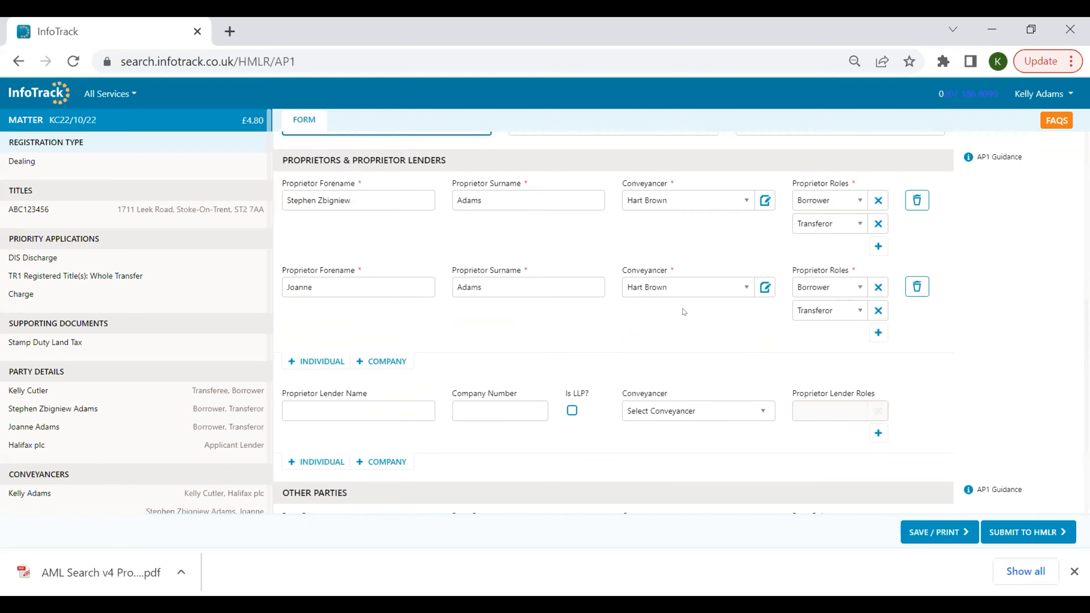
{"action": "scroll", "coordinate": [685, 312], "scroll_direction": "down", "scroll_amount": 2}
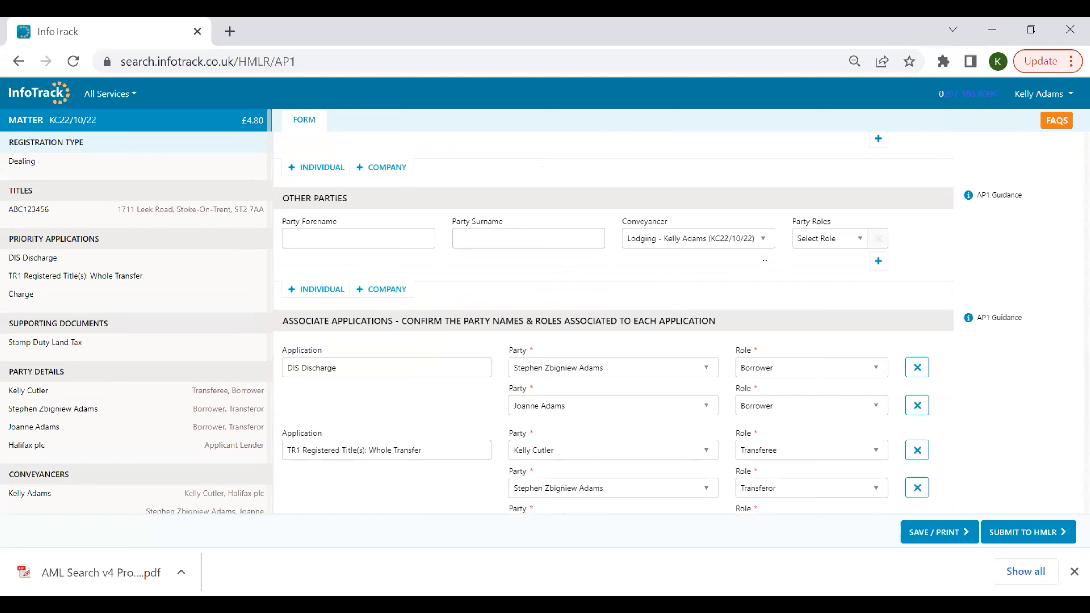
Review the party role options for other parties, the associated applications, and the register address options.
{"action": "left_click", "coordinate": [839, 240]}
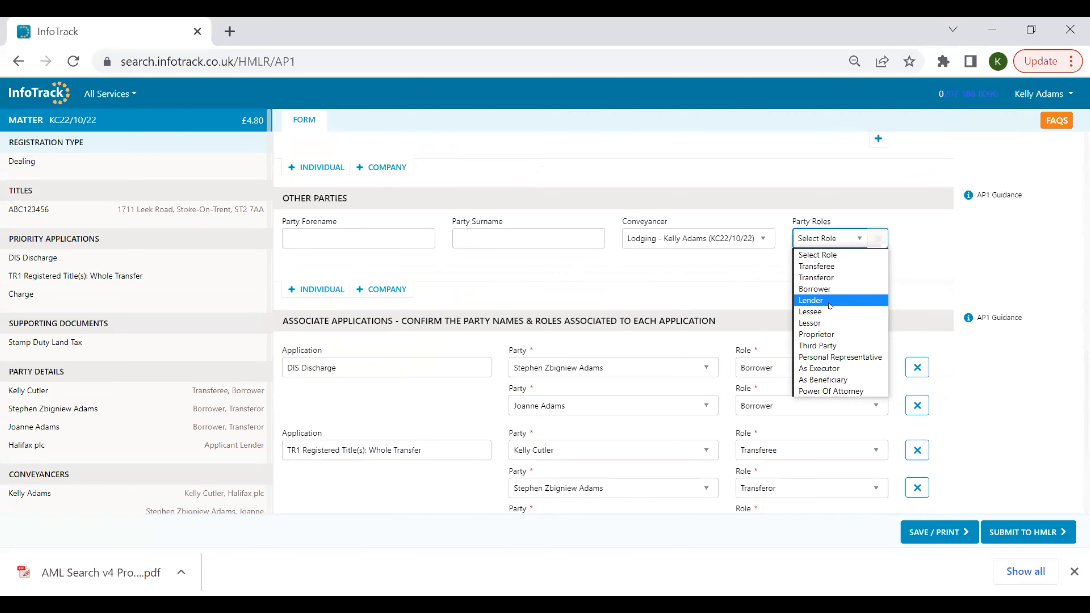
{"action": "left_click", "coordinate": [712, 266]}
{"action": "scroll", "coordinate": [713, 266], "scroll_direction": "down", "scroll_amount": 2}
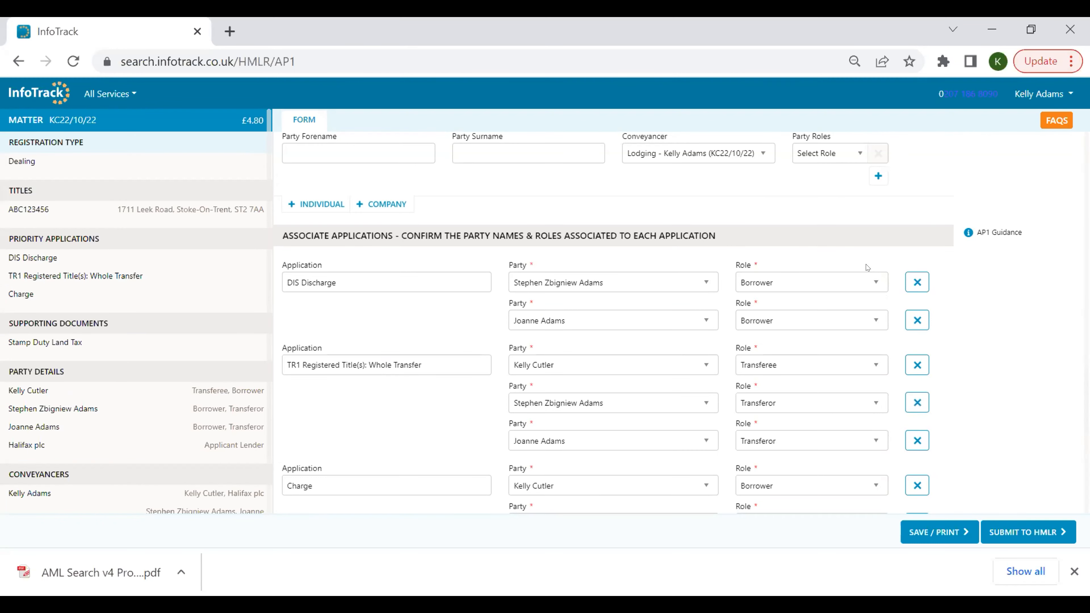
{"action": "scroll", "coordinate": [866, 264], "scroll_direction": "down", "scroll_amount": 2}
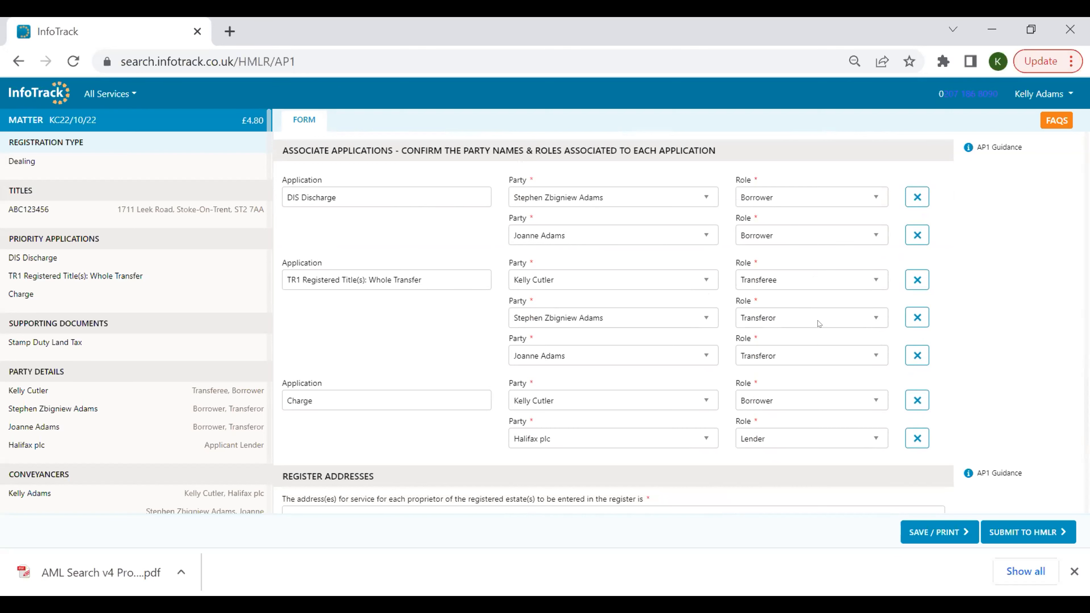
{"action": "scroll", "coordinate": [914, 284], "scroll_direction": "down", "scroll_amount": 2}
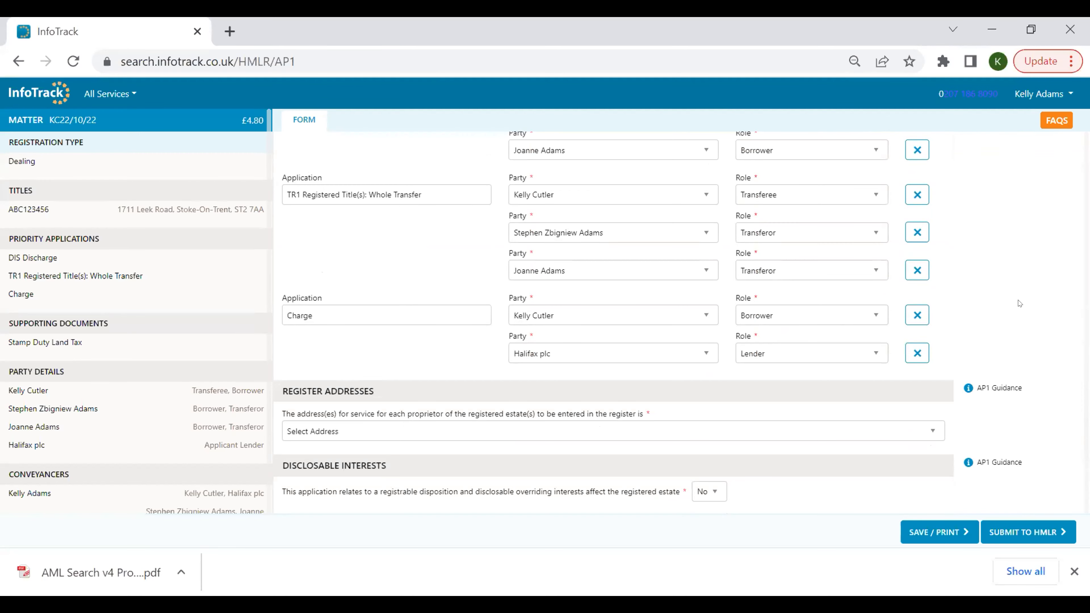
{"action": "scroll", "coordinate": [683, 261], "scroll_direction": "down", "scroll_amount": 4}
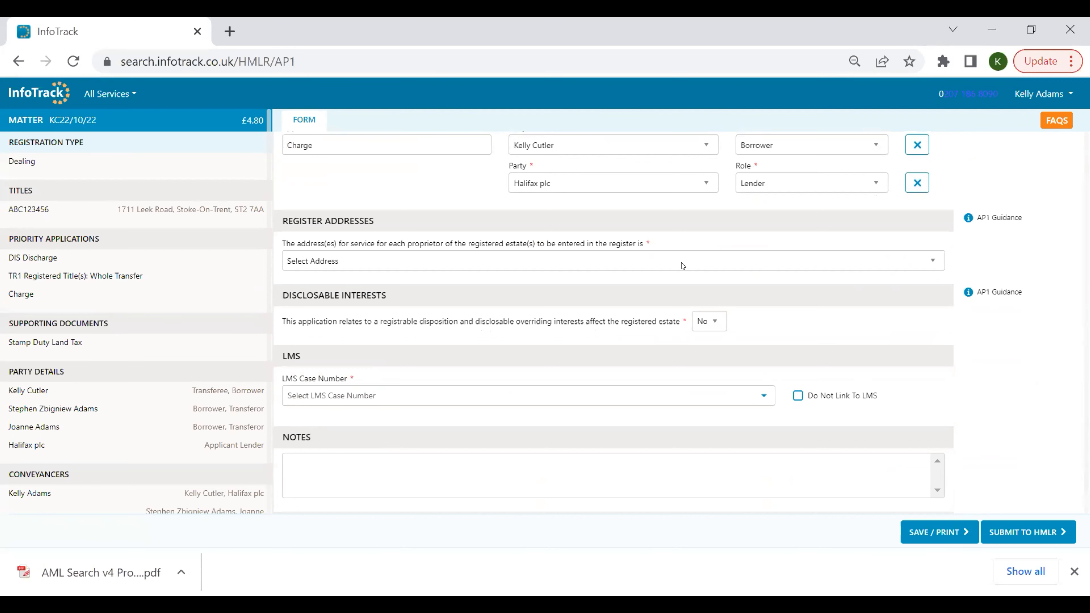
{"action": "left_click", "coordinate": [682, 262]}
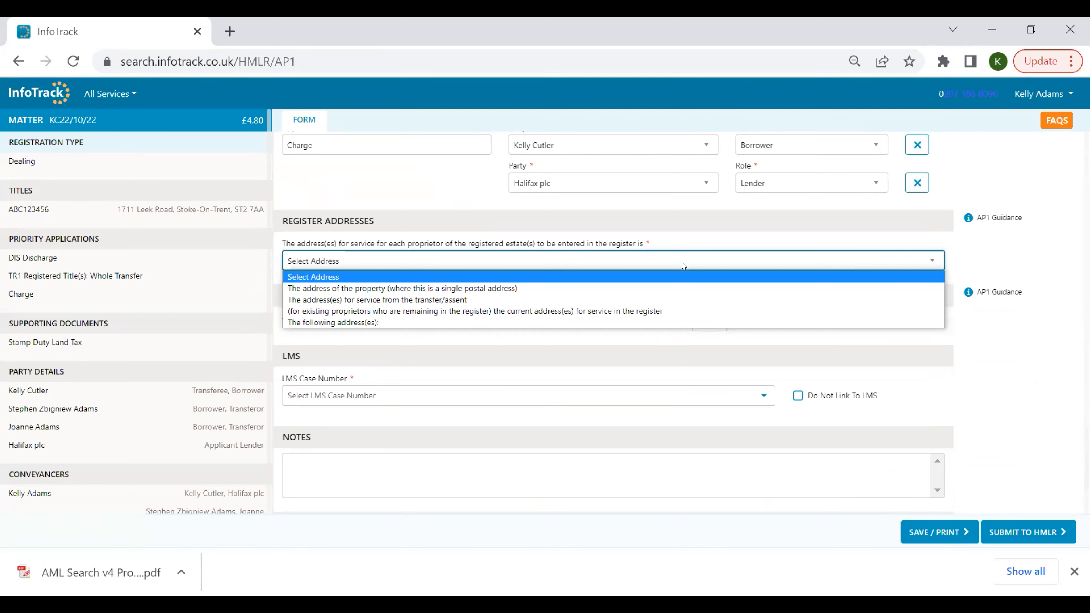
{"action": "scroll", "coordinate": [683, 274], "scroll_direction": "down", "scroll_amount": 2}
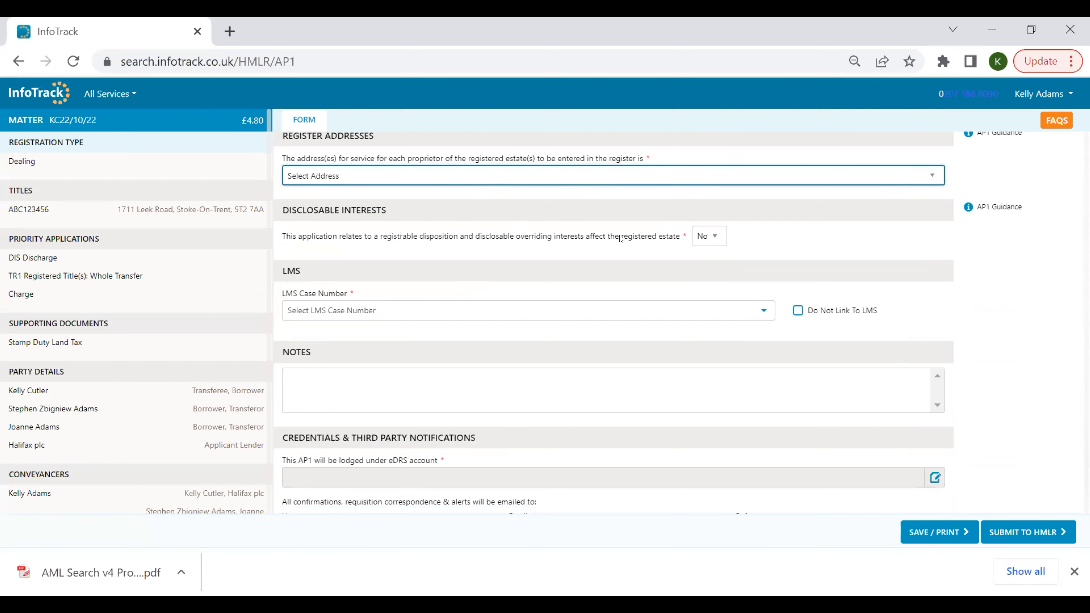
{"action": "scroll", "coordinate": [621, 239], "scroll_direction": "down", "scroll_amount": 1}
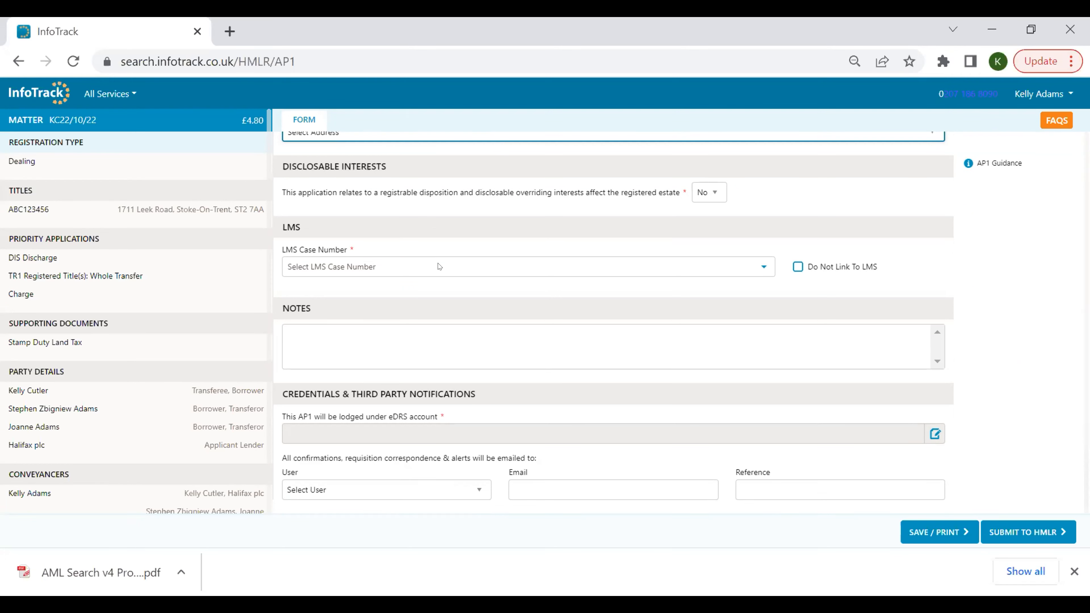
Review the LMS case number list, the notes box and the notification user options.
{"action": "left_click", "coordinate": [452, 261]}
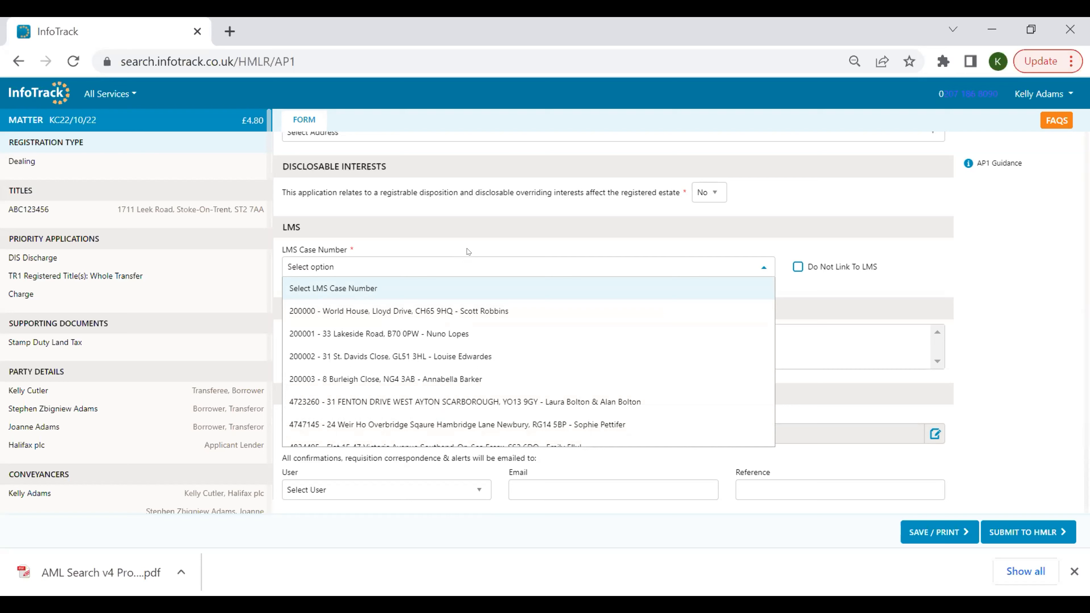
{"action": "left_click", "coordinate": [467, 258]}
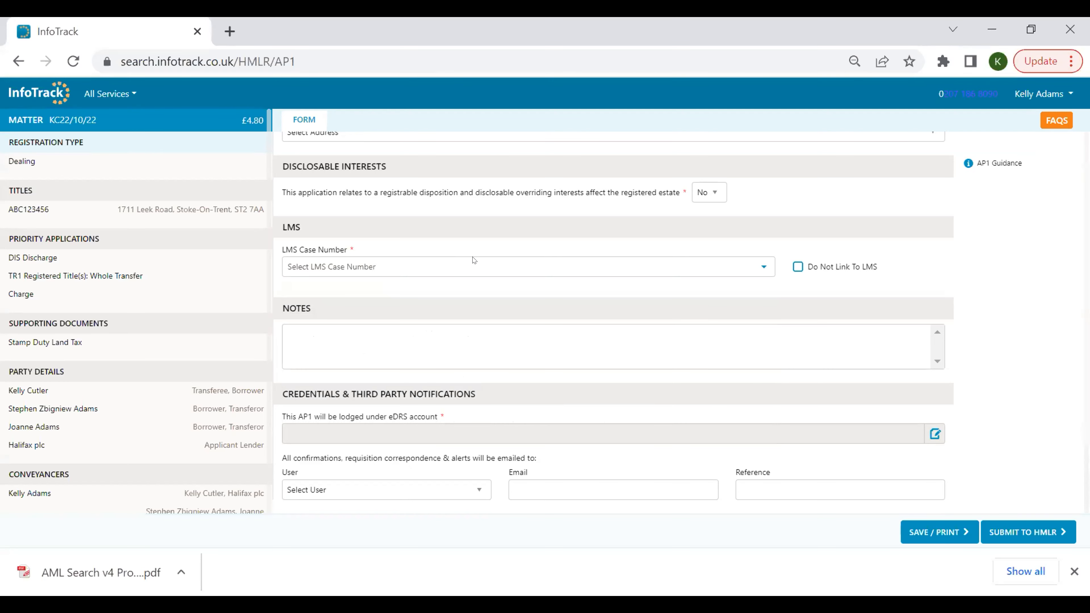
{"action": "left_click", "coordinate": [342, 331]}
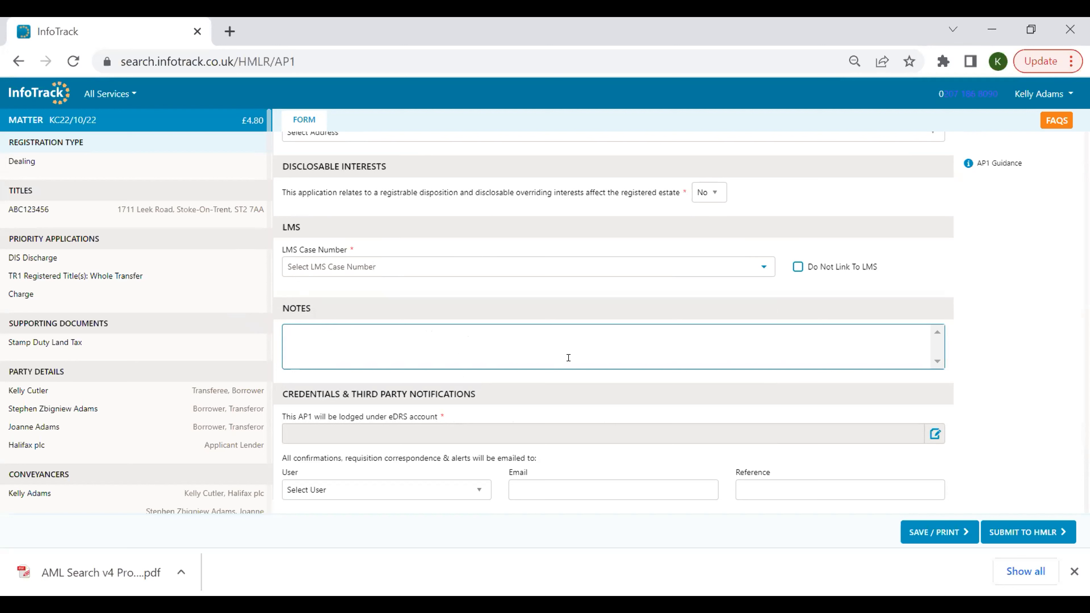
{"action": "left_click", "coordinate": [721, 384]}
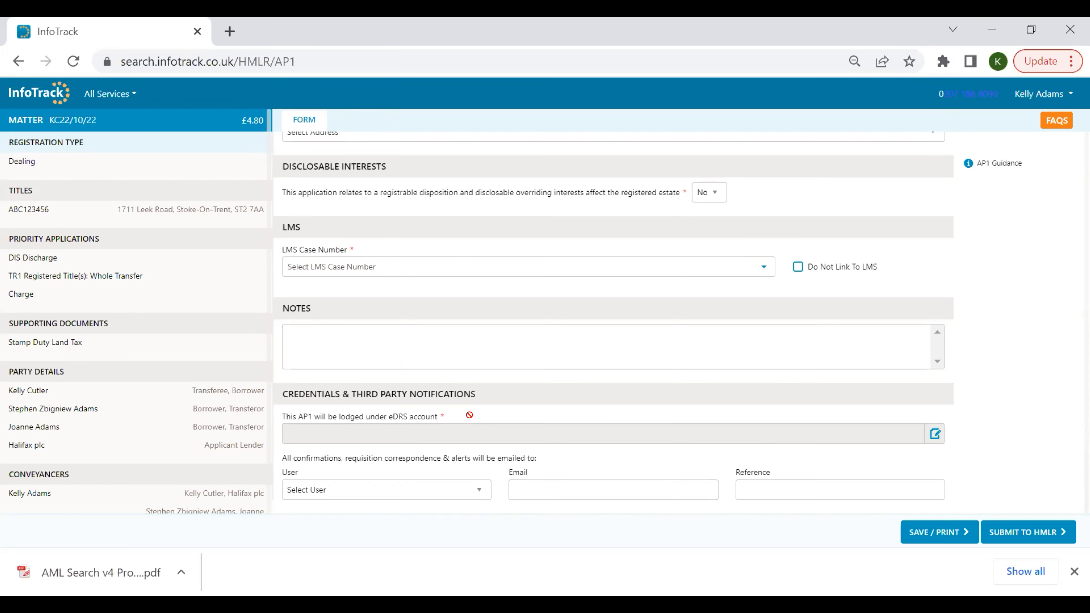
{"action": "left_click", "coordinate": [429, 486]}
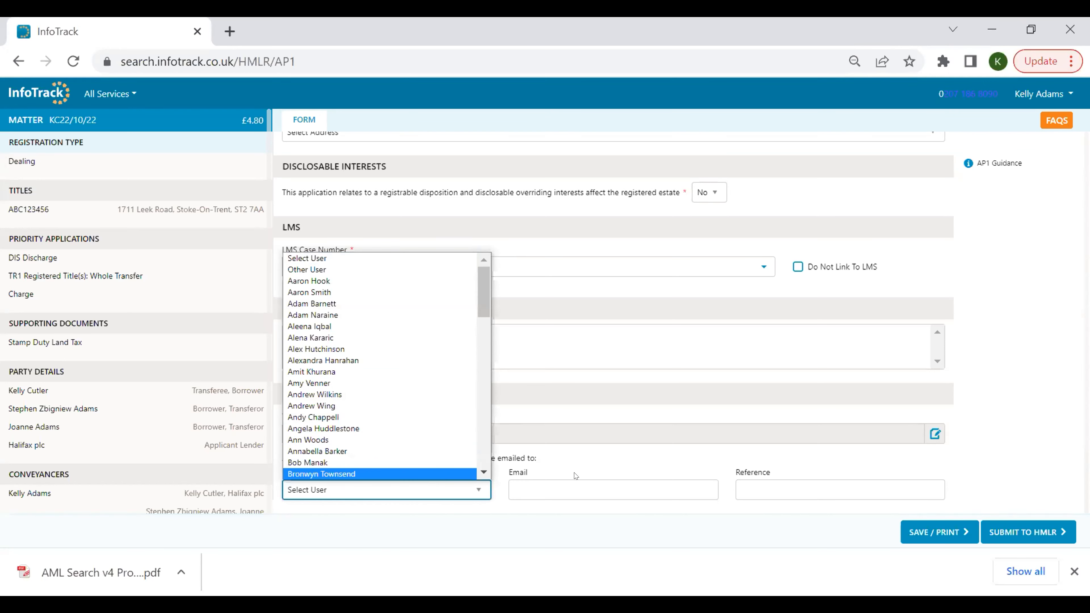
{"action": "left_click", "coordinate": [589, 457]}
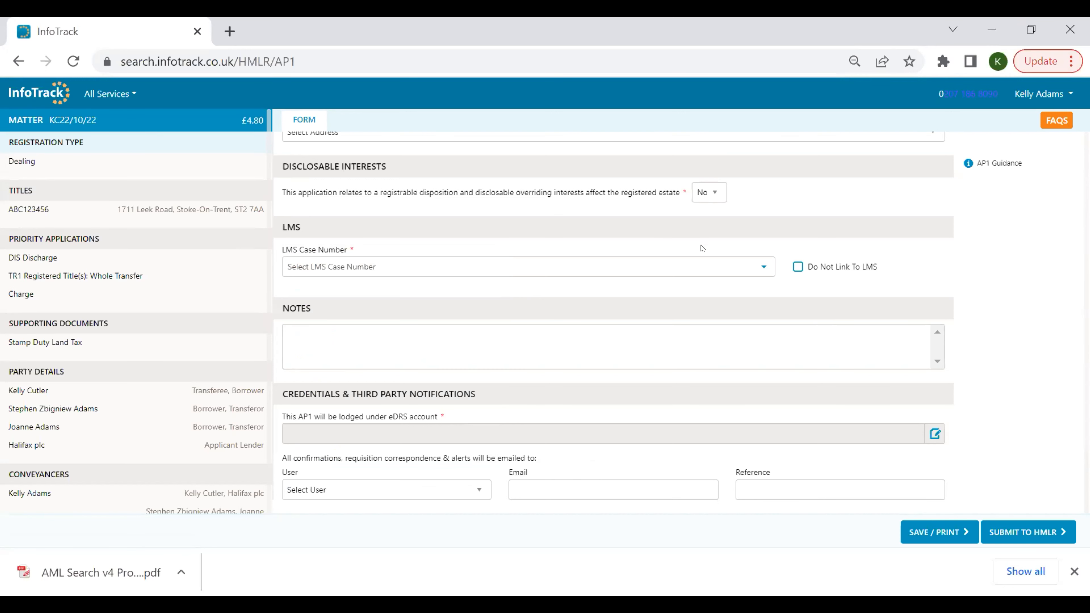
{"action": "left_click", "coordinate": [807, 352]}
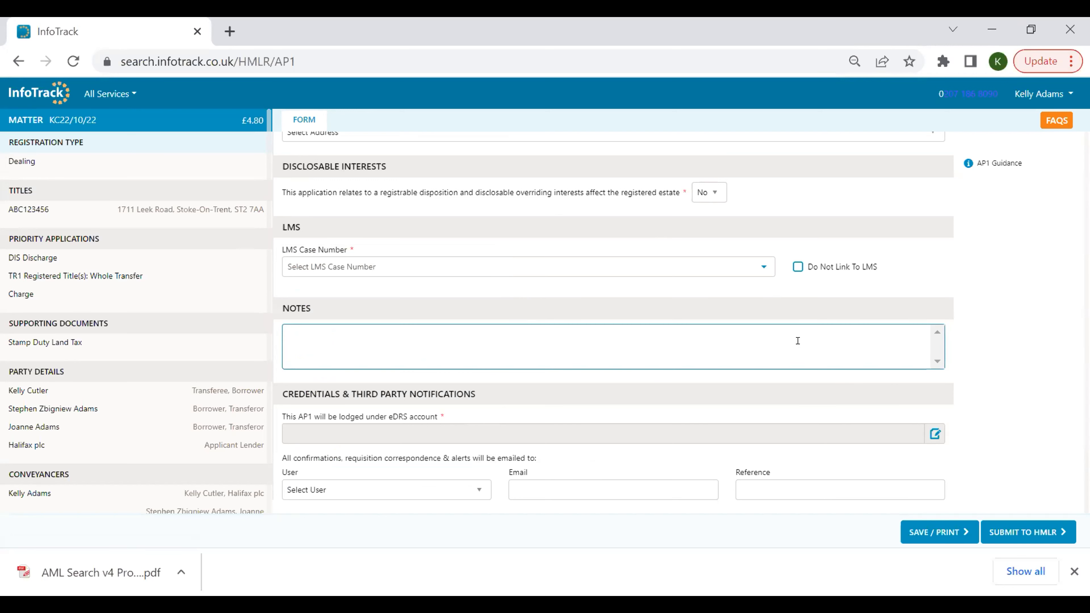
{"action": "left_click", "coordinate": [603, 241]}
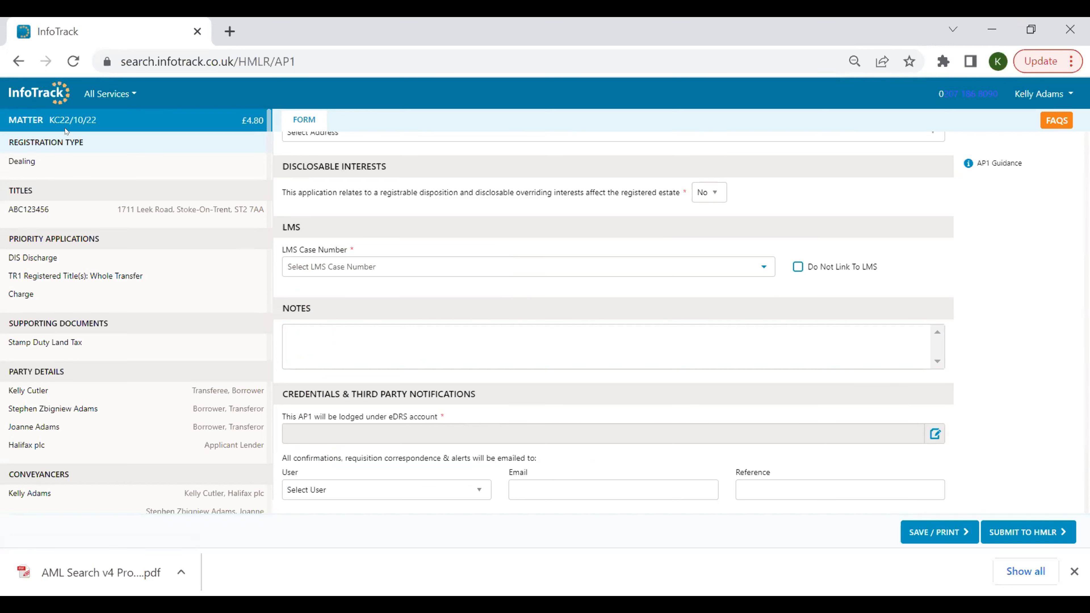
Open the AP1 dashboard and view the order for matter 85.RC.0710.
{"action": "left_click", "coordinate": [31, 94]}
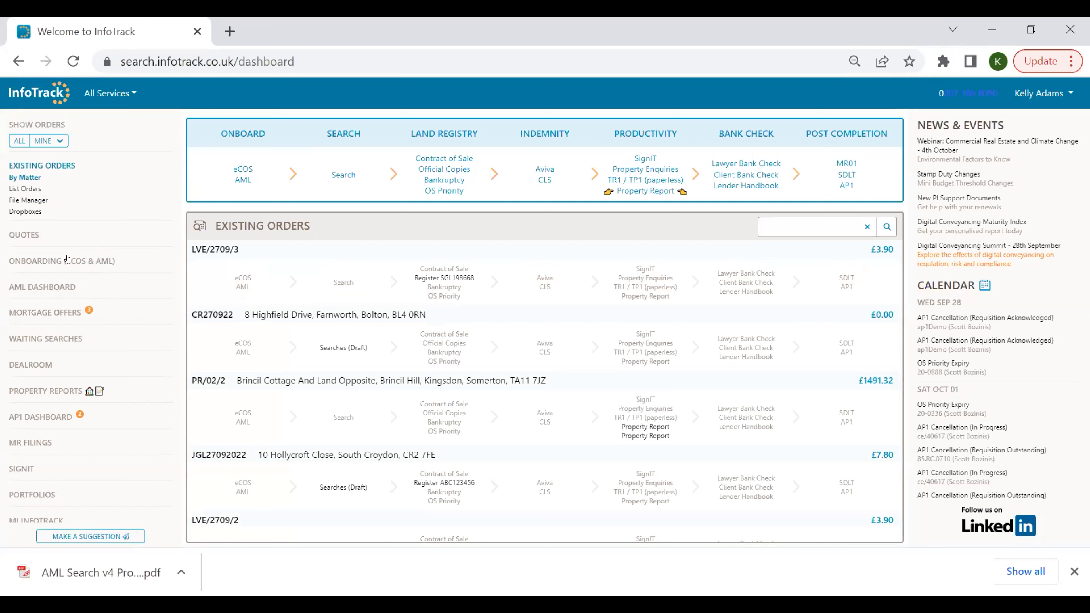
{"action": "left_click", "coordinate": [34, 419]}
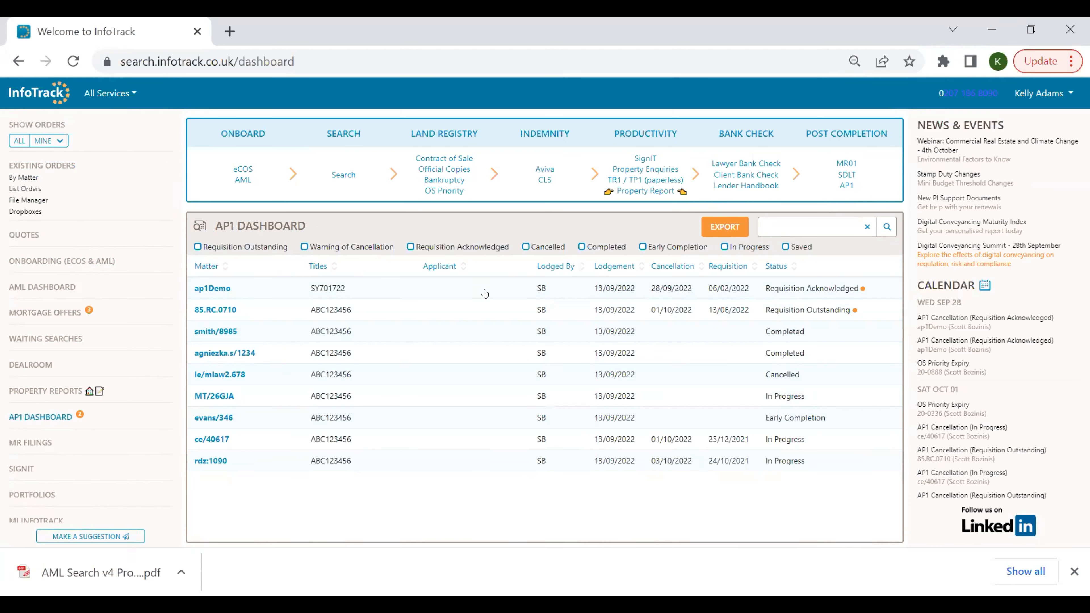
{"action": "left_click", "coordinate": [451, 313]}
{"action": "left_click", "coordinate": [480, 124]}
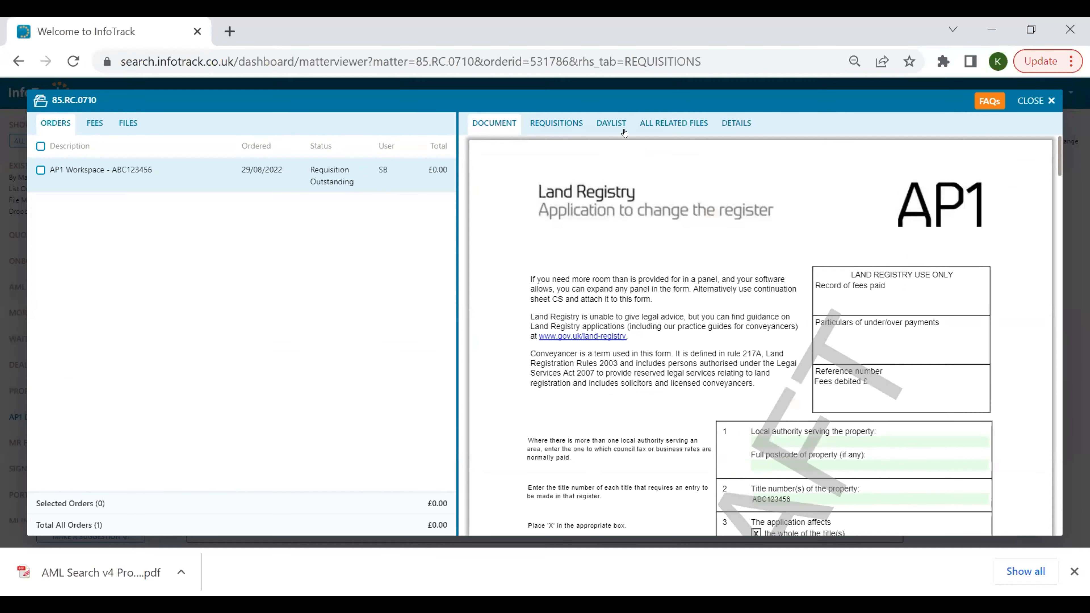
Review the order's related files, details, requisition history and the internal note on the Land Registry requisition.
{"action": "left_click", "coordinate": [670, 124]}
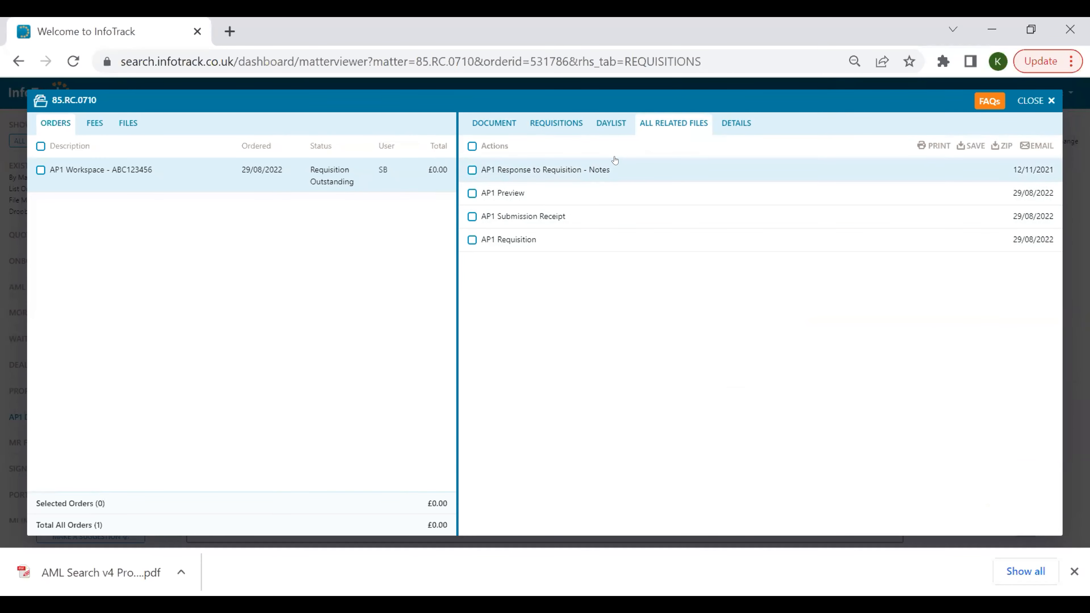
{"action": "left_click", "coordinate": [724, 127]}
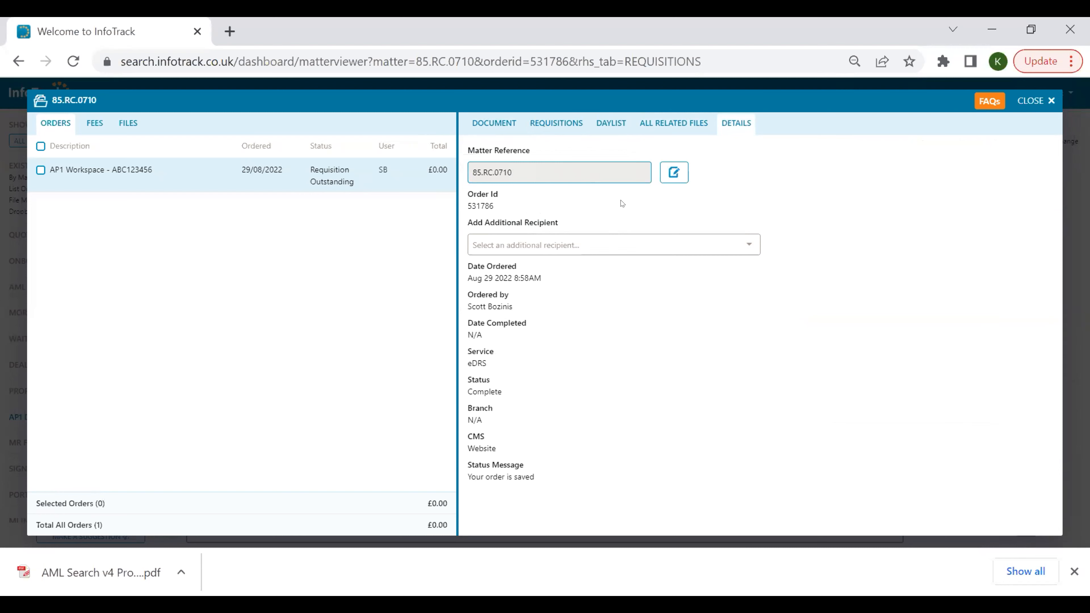
{"action": "left_click", "coordinate": [551, 123]}
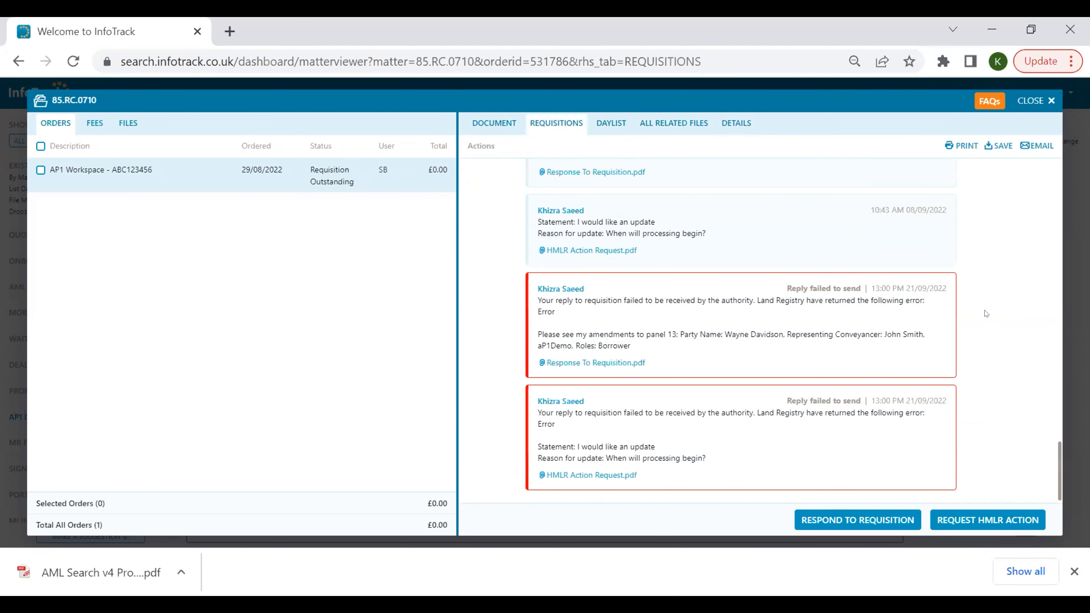
{"action": "scroll", "coordinate": [986, 313], "scroll_direction": "up", "scroll_amount": 7}
{"action": "scroll", "coordinate": [985, 313], "scroll_direction": "up", "scroll_amount": 3}
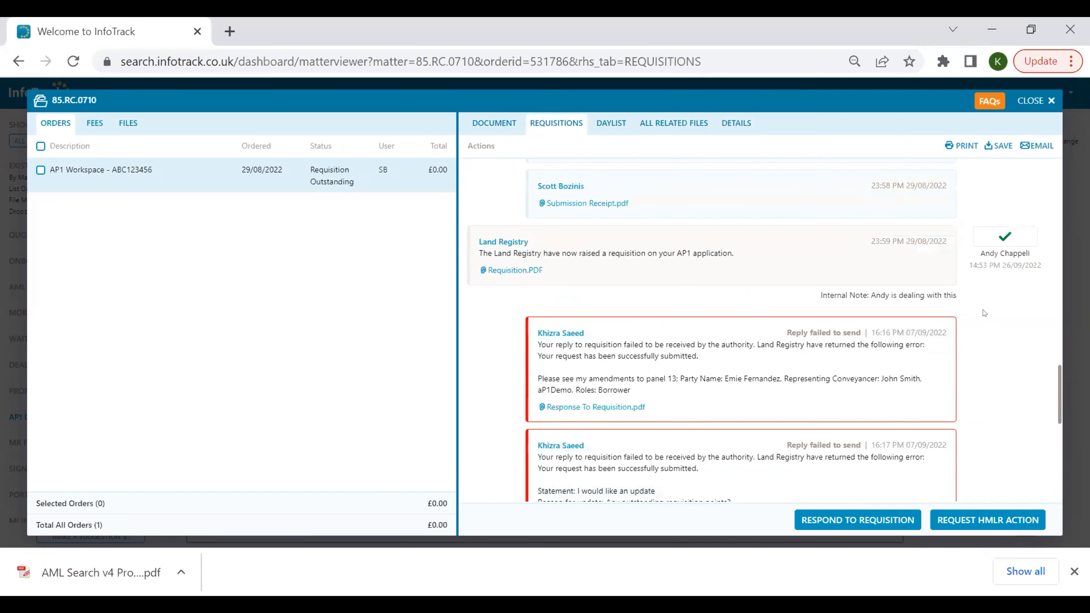
{"action": "scroll", "coordinate": [985, 313], "scroll_direction": "down", "scroll_amount": 12}
{"action": "scroll", "coordinate": [984, 312], "scroll_direction": "up", "scroll_amount": 10}
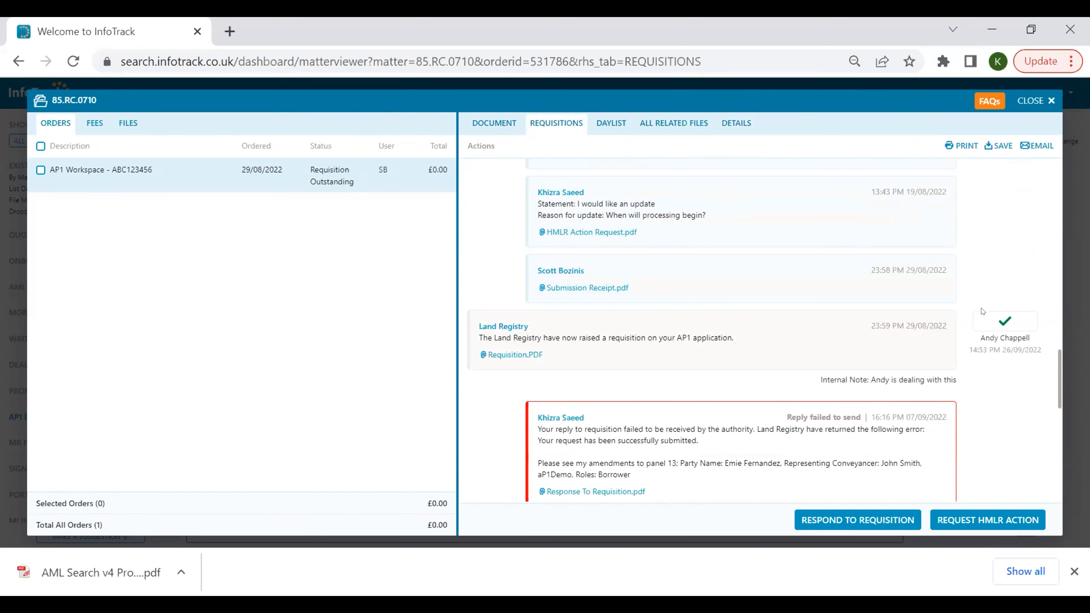
{"action": "left_click", "coordinate": [1003, 320]}
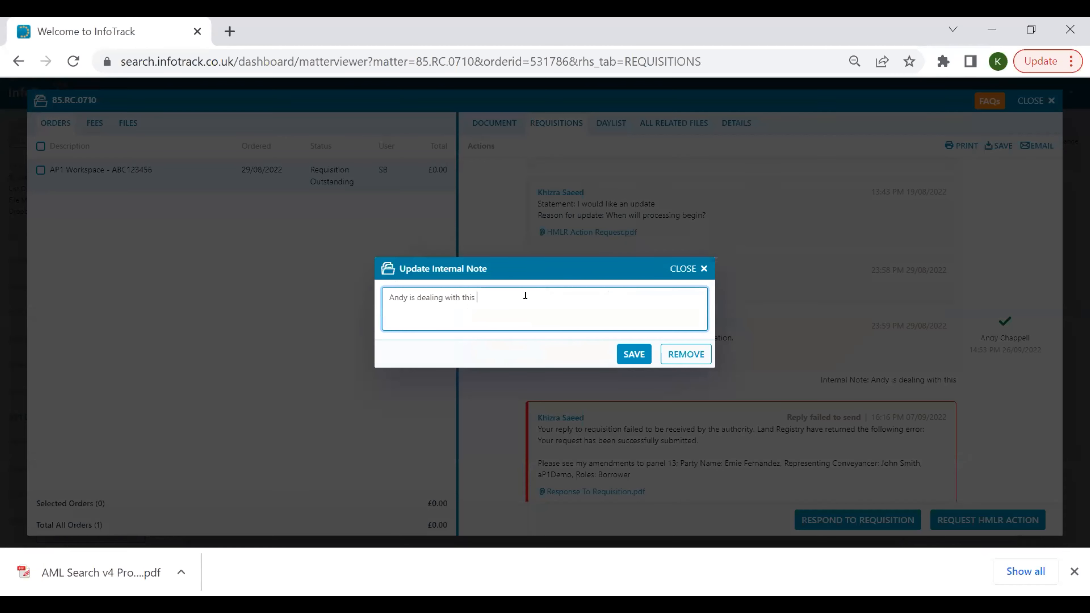
{"action": "left_click", "coordinate": [679, 267]}
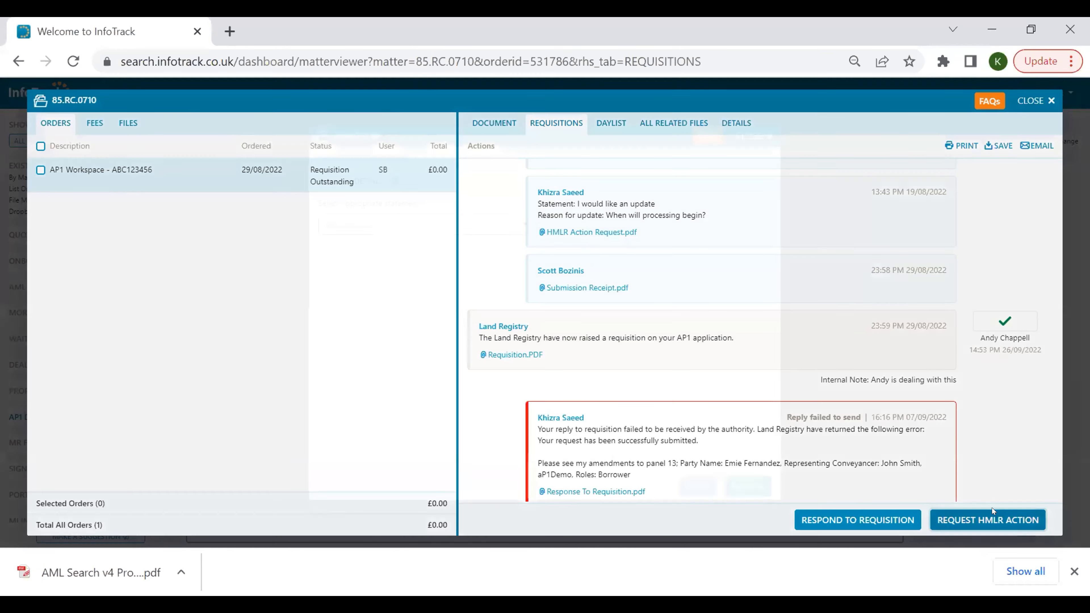
{"action": "left_click", "coordinate": [992, 511]}
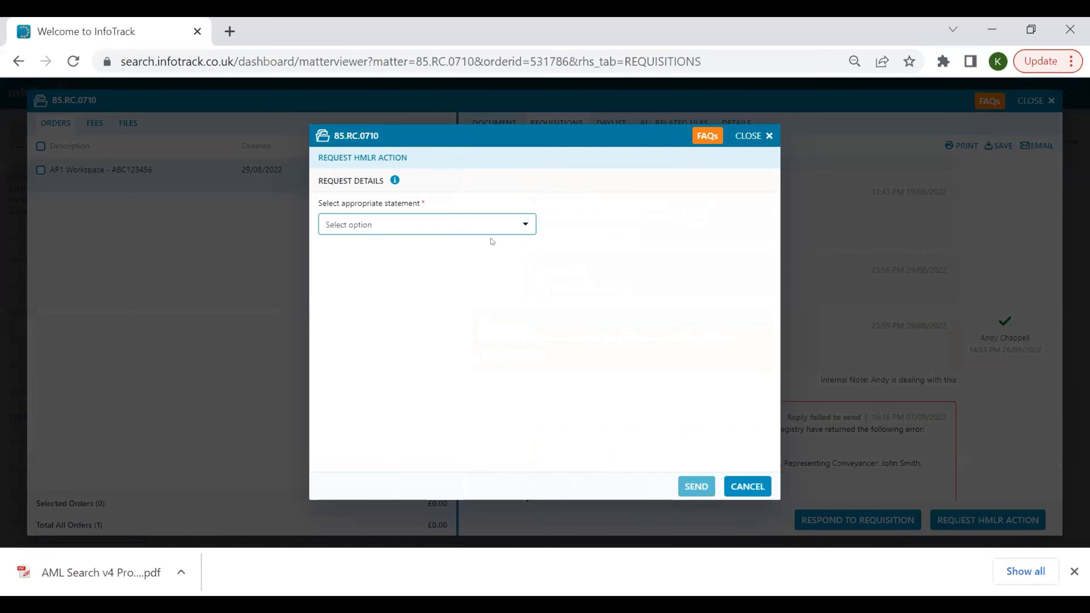
{"action": "left_click", "coordinate": [438, 224]}
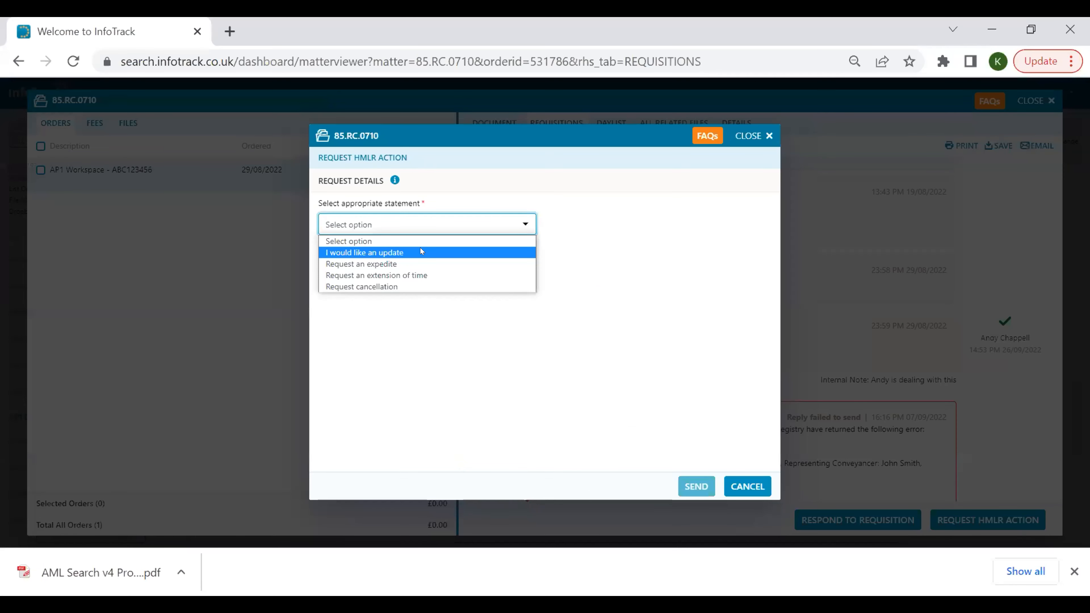
{"action": "left_click", "coordinate": [514, 252]}
{"action": "left_click", "coordinate": [661, 224]}
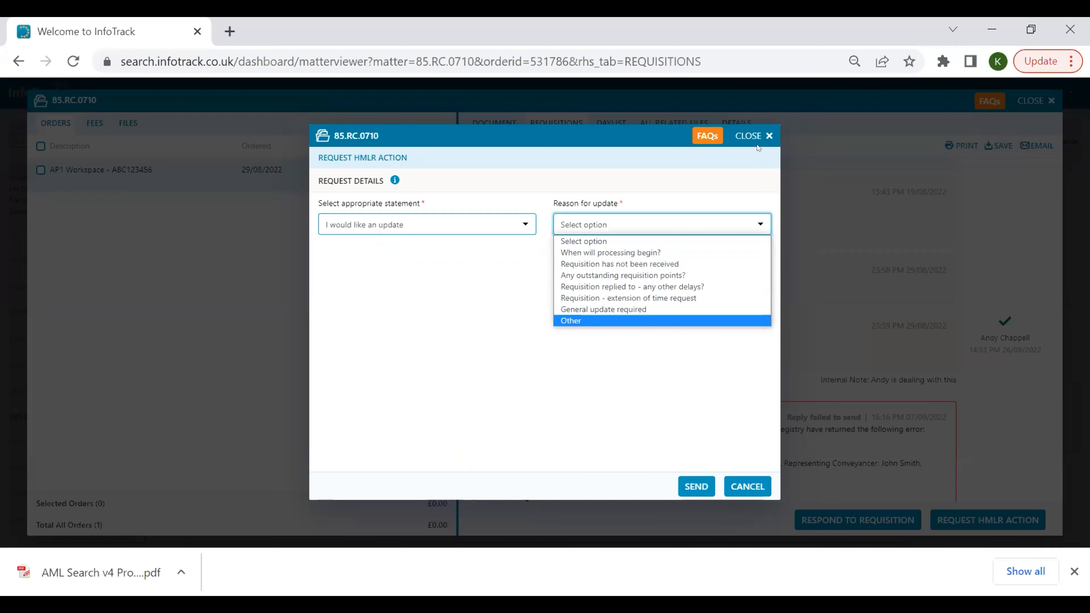
{"action": "left_click", "coordinate": [743, 135]}
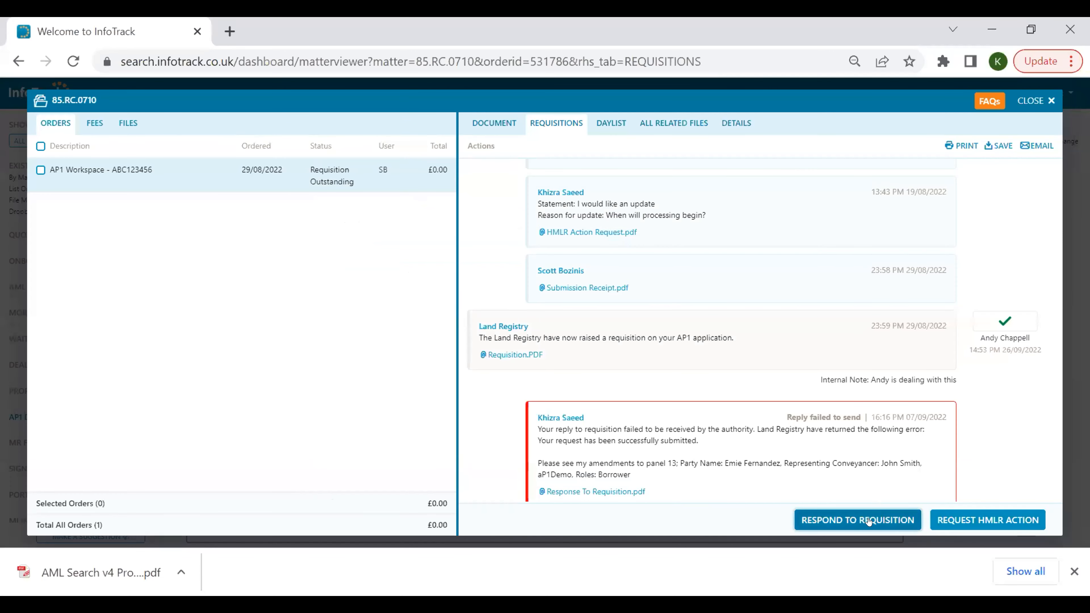
Start a response to the requisition and select all three listed parties for regenerating details.
{"action": "left_click", "coordinate": [870, 521]}
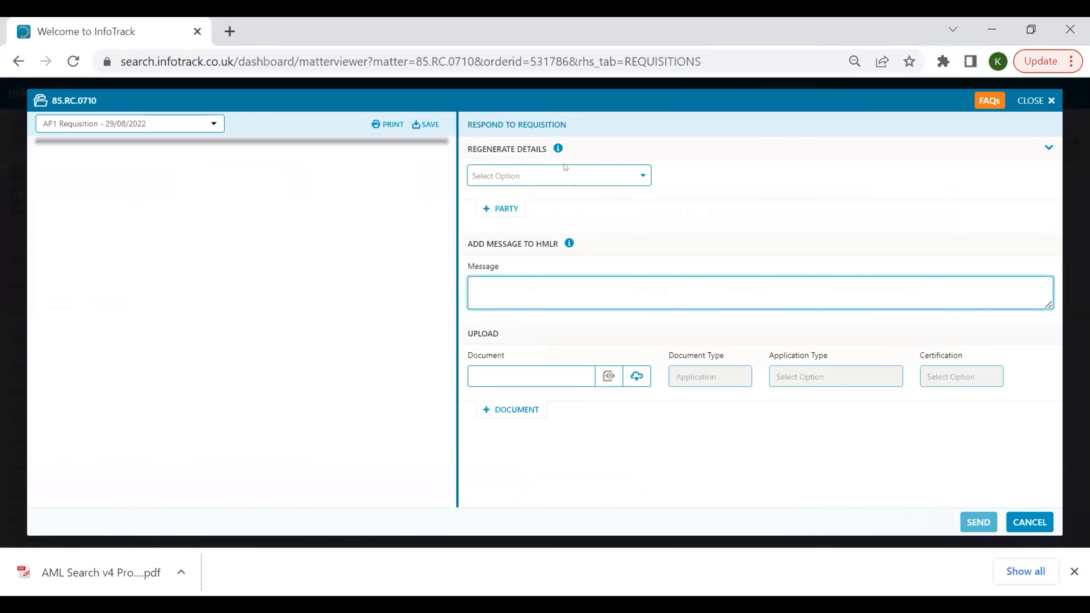
{"action": "left_click", "coordinate": [575, 177]}
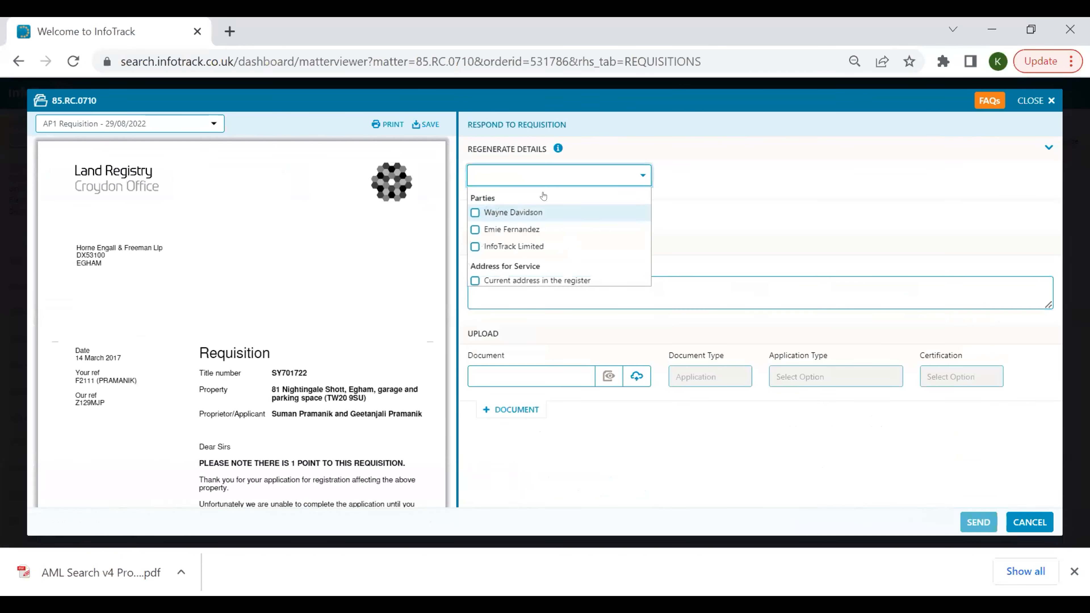
{"action": "left_click", "coordinate": [475, 212]}
{"action": "left_click", "coordinate": [475, 229]}
{"action": "left_click", "coordinate": [475, 246]}
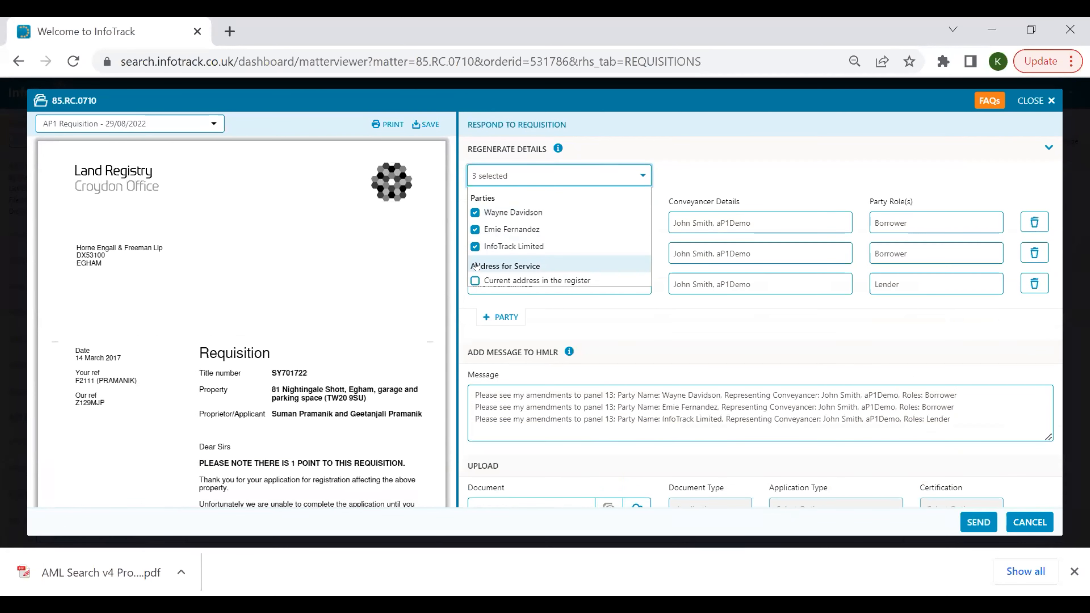
Shorten the first party's name by removing its last three characters.
{"action": "left_click", "coordinate": [724, 176]}
{"action": "left_click", "coordinate": [582, 220]}
{"action": "key", "text": "BackSpace"}
{"action": "key", "text": "BackSpace"}
{"action": "key", "text": "BackSpace"}
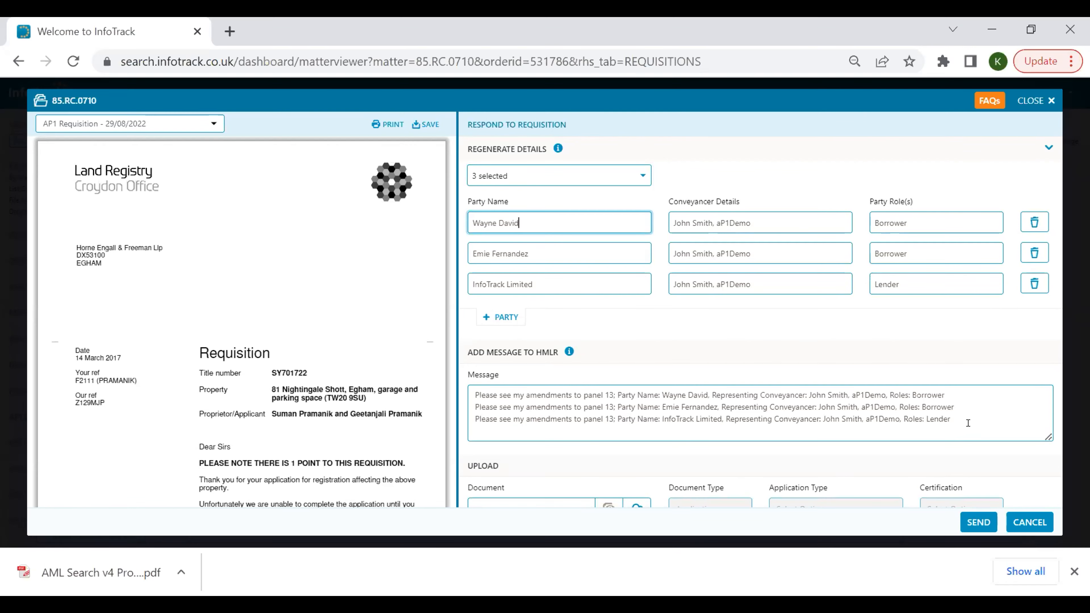
Clear the prefilled message to HMLR, briefly entering sample text and deleting it again.
{"action": "left_click_drag", "start_coordinate": [953, 419], "coordinate": [469, 365]}
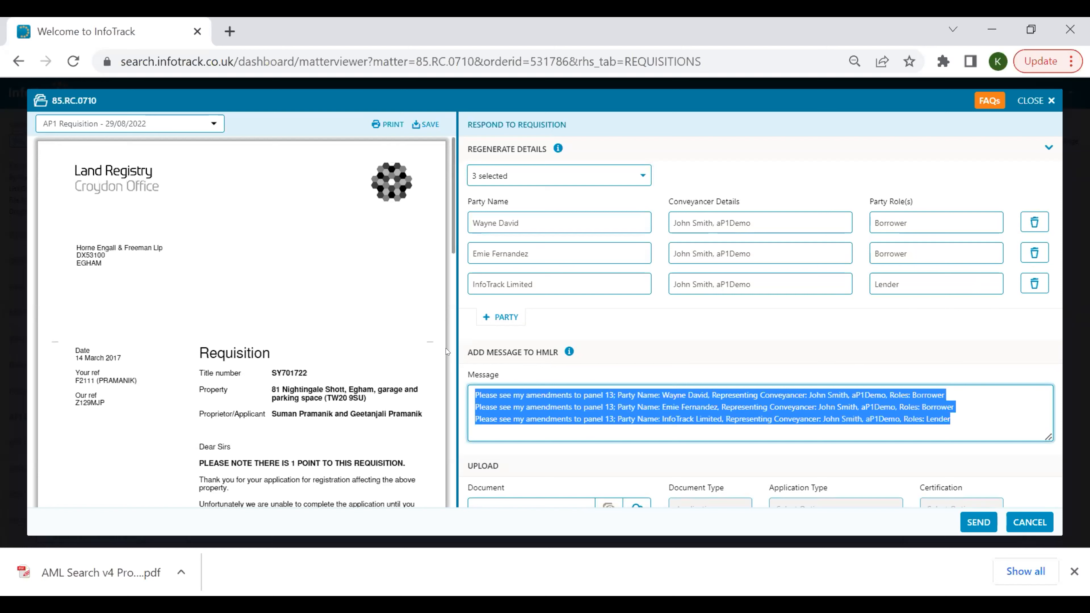
{"action": "key", "text": "BackSpace"}
{"action": "type", "text": "test"}
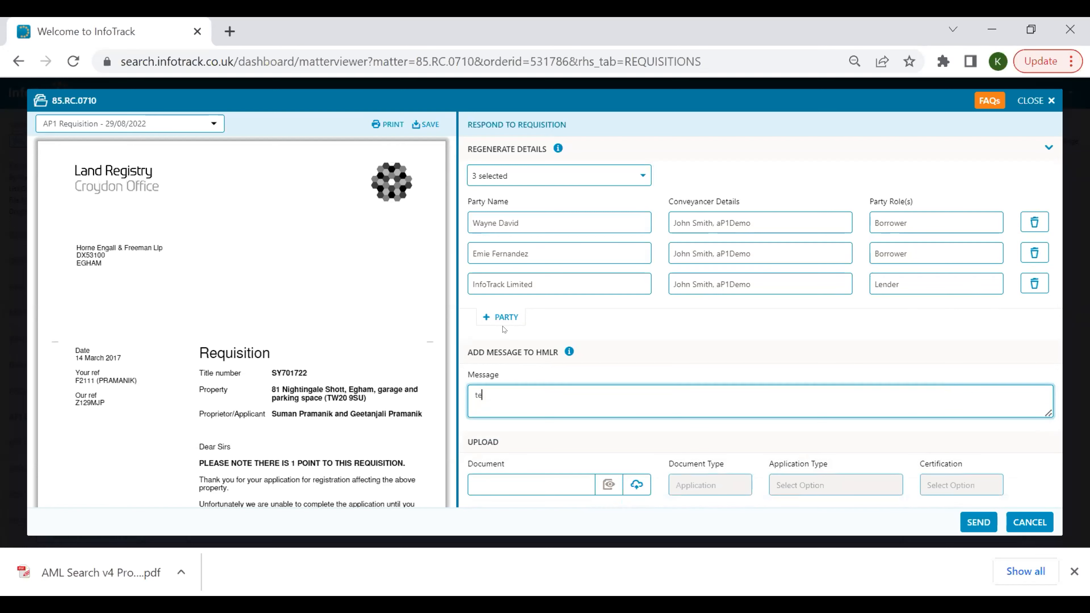
{"action": "key", "text": "BackSpace"}
{"action": "key", "text": "BackSpace"}
{"action": "key", "text": "BackSpace"}
{"action": "key", "text": "BackSpace"}
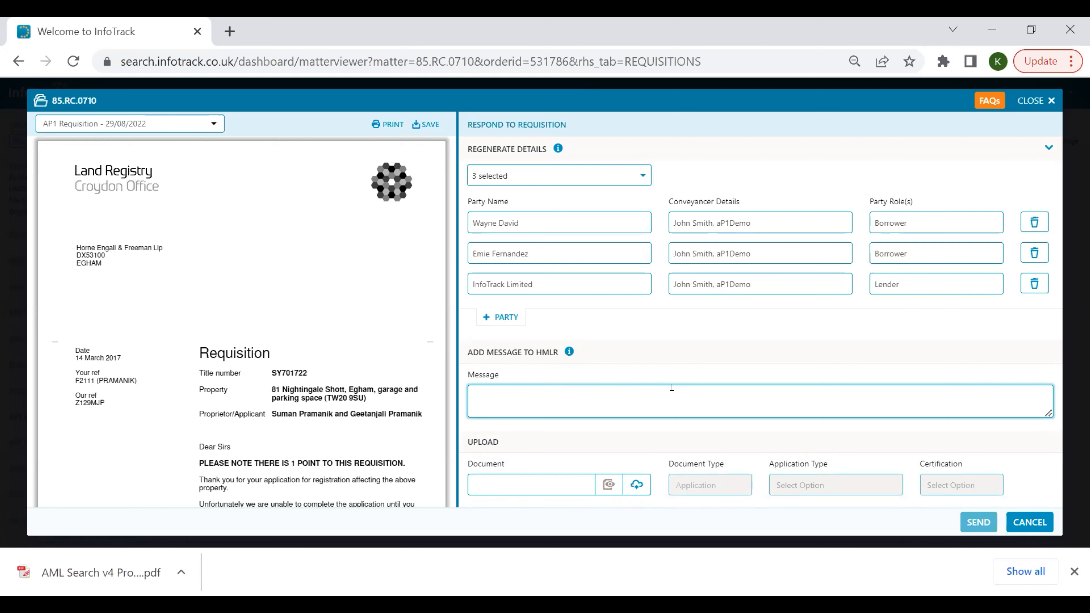
Close the requisition response form without sending, then close the order viewer to return to the dashboard.
{"action": "scroll", "coordinate": [672, 387], "scroll_direction": "down", "scroll_amount": 1}
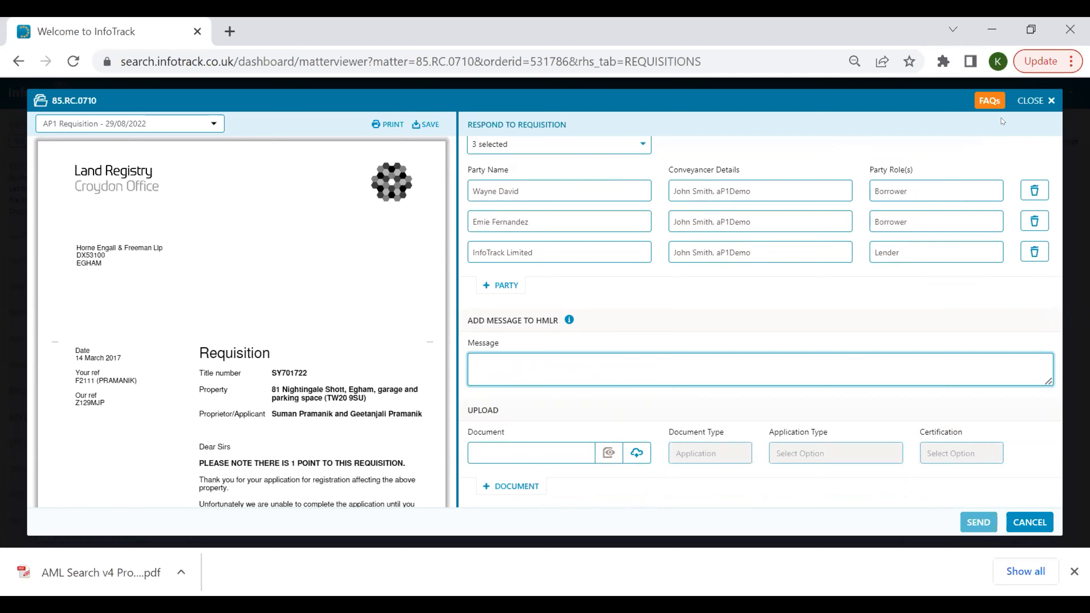
{"action": "left_click", "coordinate": [1024, 98]}
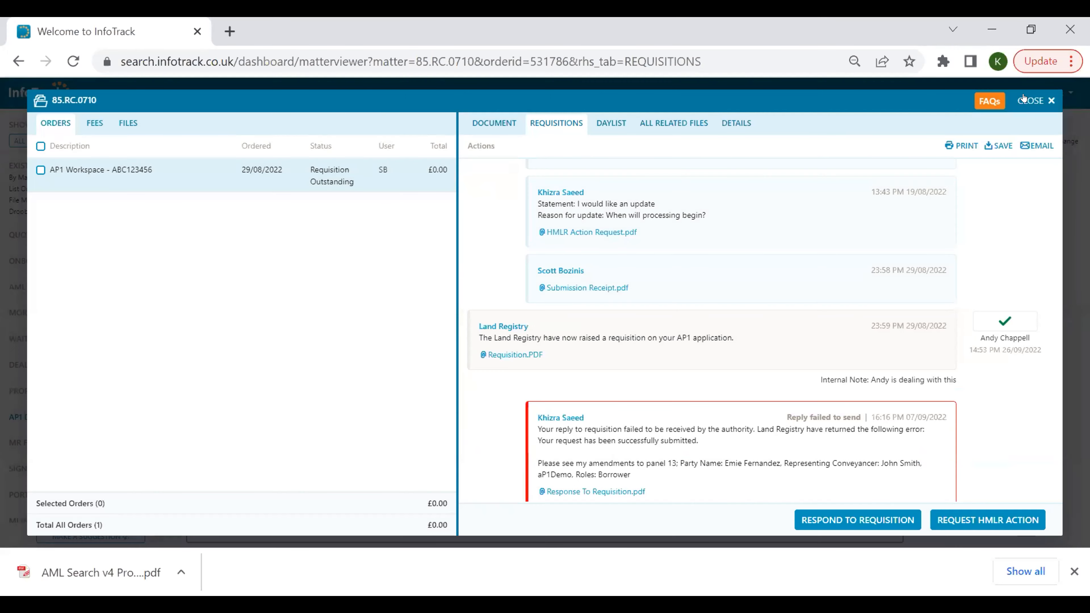
{"action": "left_click", "coordinate": [1023, 98]}
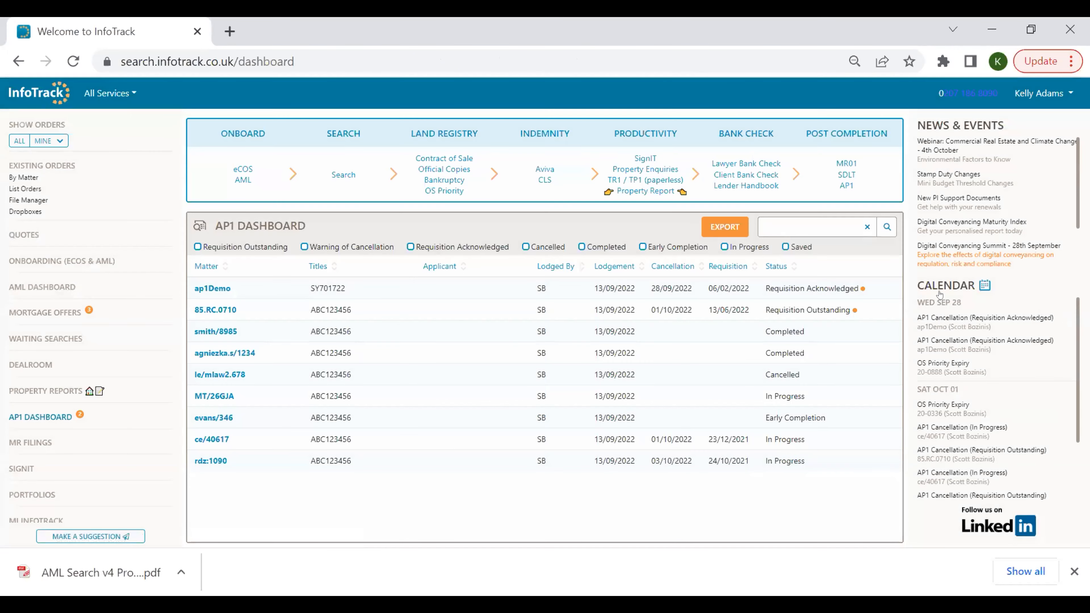
Open the calendar, switch to the month view, open the week of 28 September, then close it.
{"action": "left_click", "coordinate": [942, 286]}
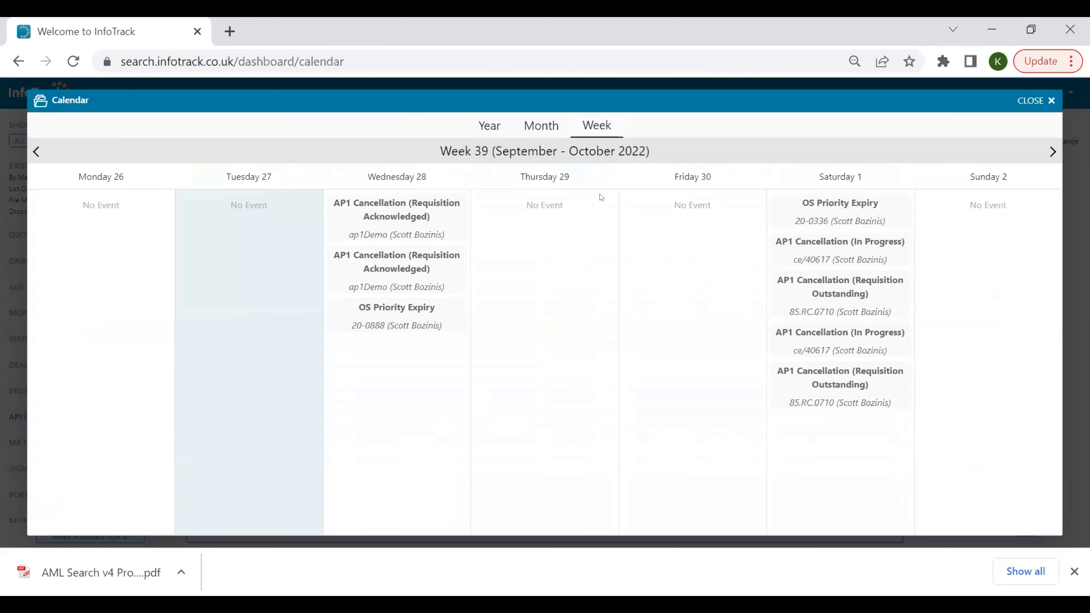
{"action": "left_click", "coordinate": [539, 124]}
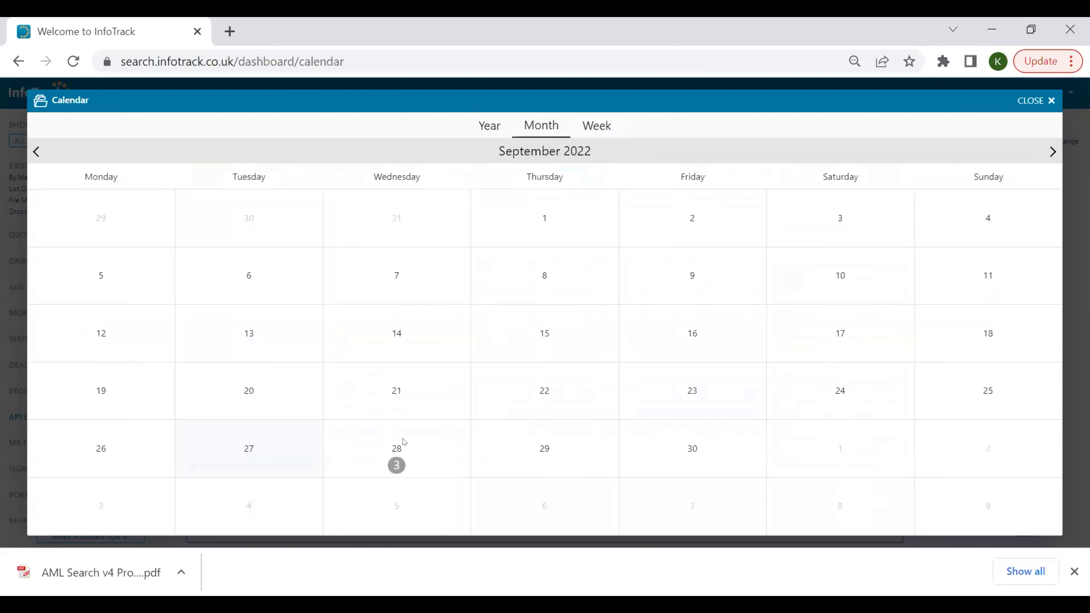
{"action": "left_click", "coordinate": [394, 439]}
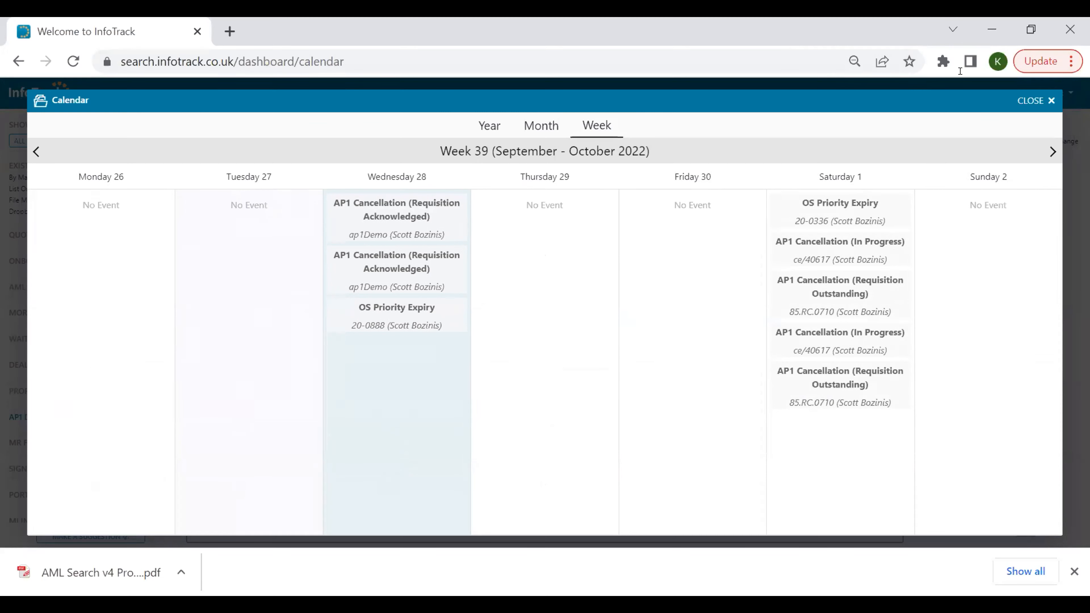
{"action": "key", "text": "Escape"}
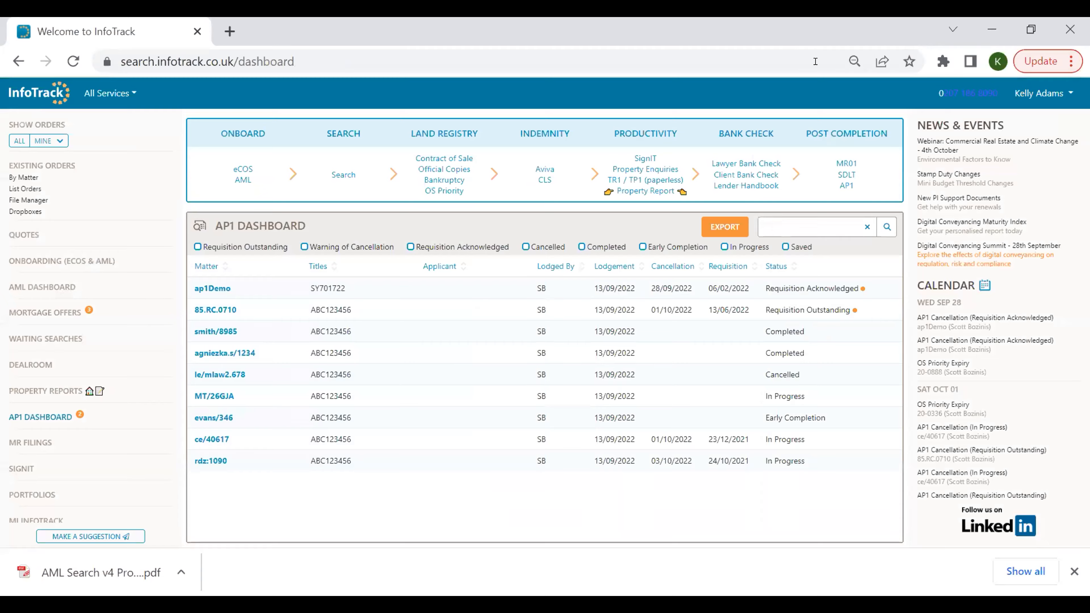